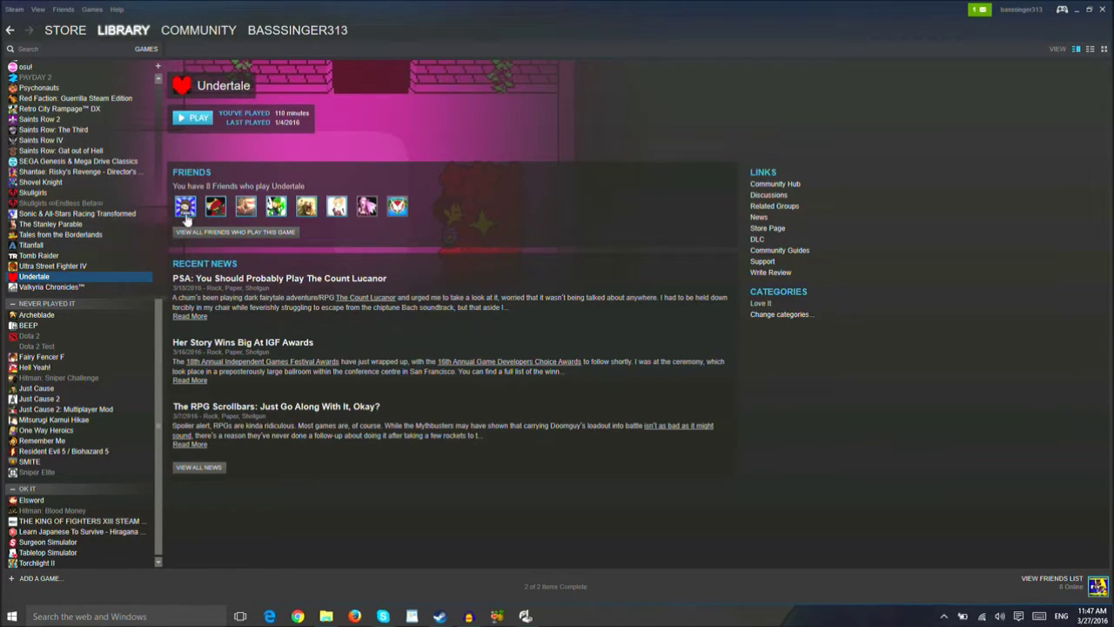
Step: Start Undertale from the Steam library entry
click(193, 119)
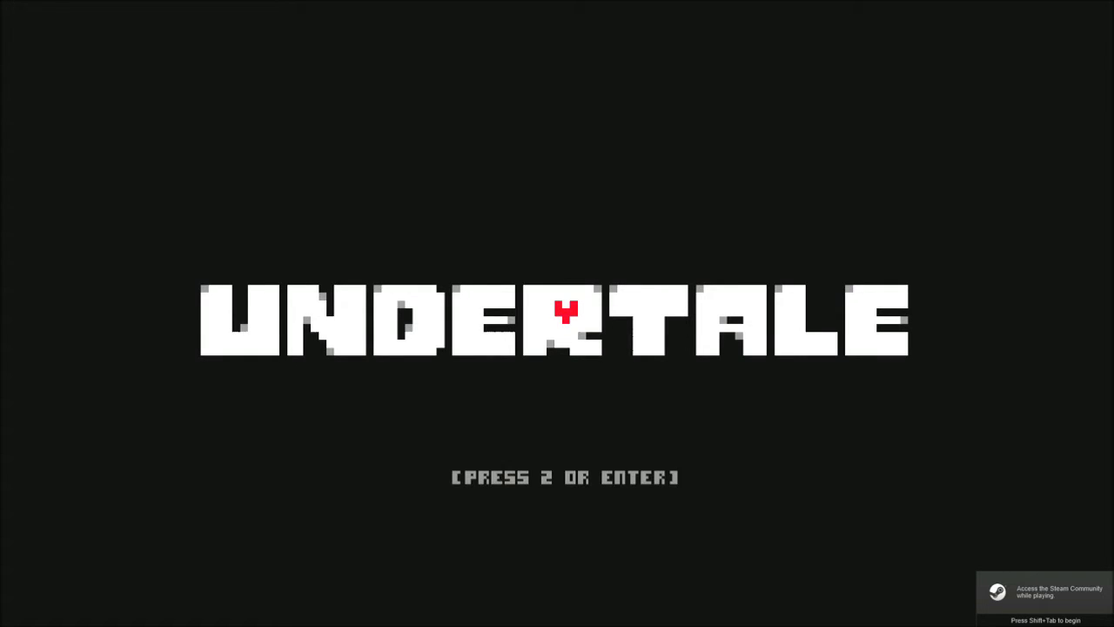
Step: Go from Undertale's title screen into Joystick Config and open CONTROL TEST
key(z)
key(Right)
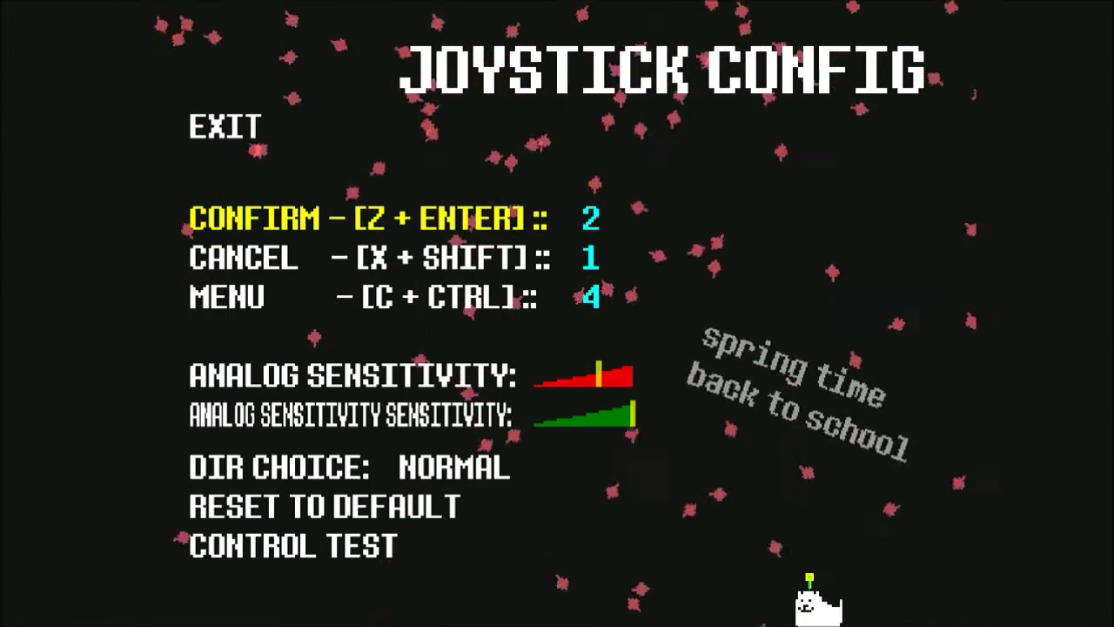
key(Down)
key(Down)
key(Down)
key(Down)
key(Down)
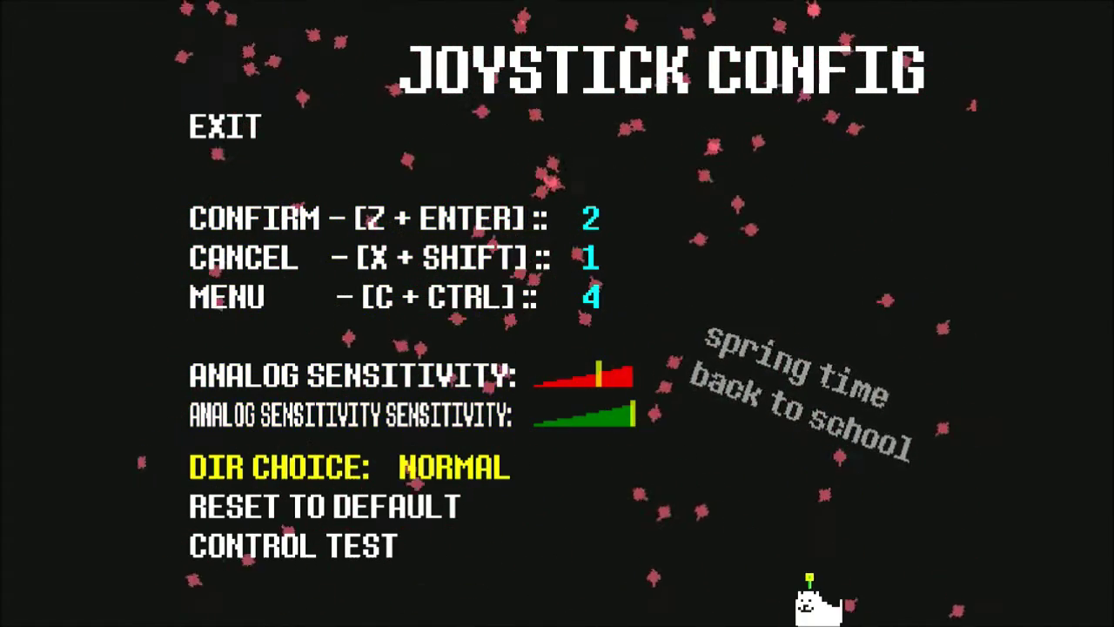
key(Down)
key(Up)
key(Up)
key(Up)
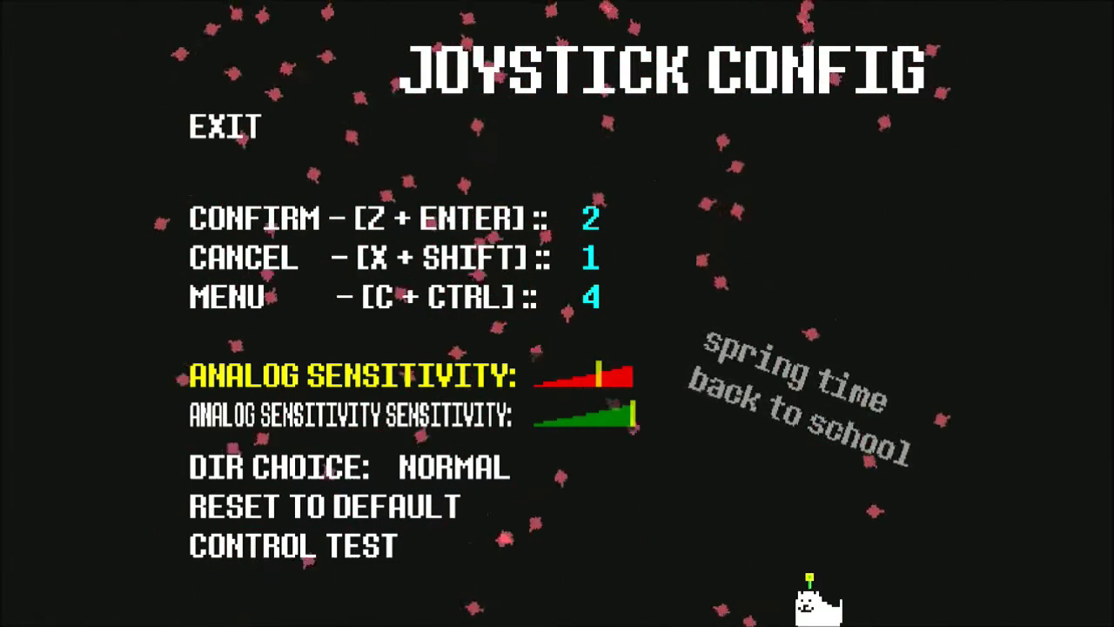
key(Down)
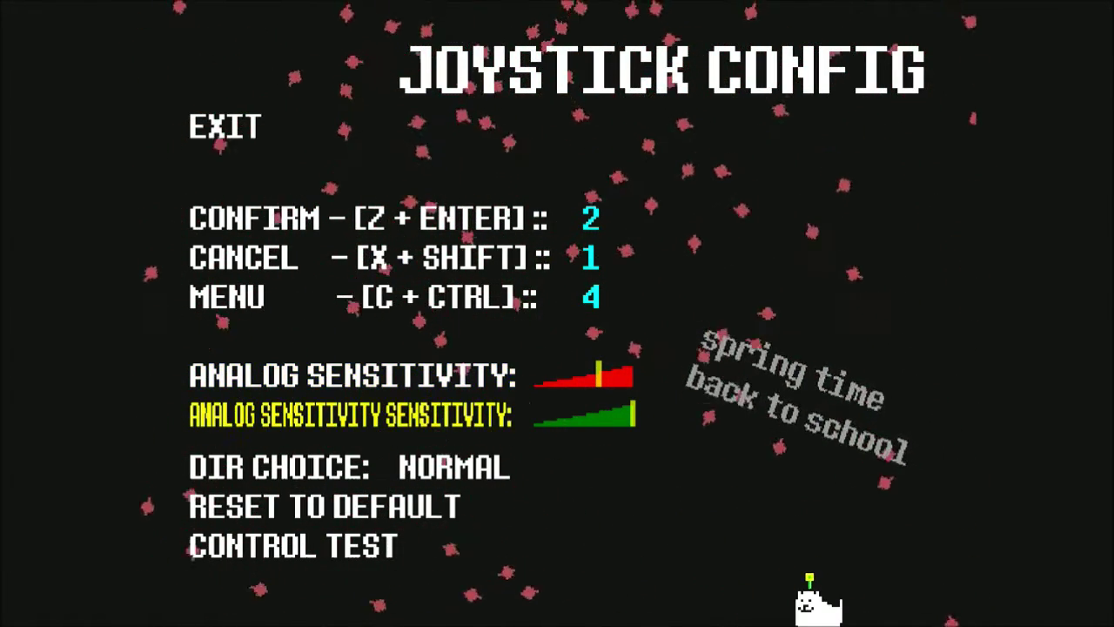
key(Down)
key(Down)
key(Down)
key(z)
key(z)
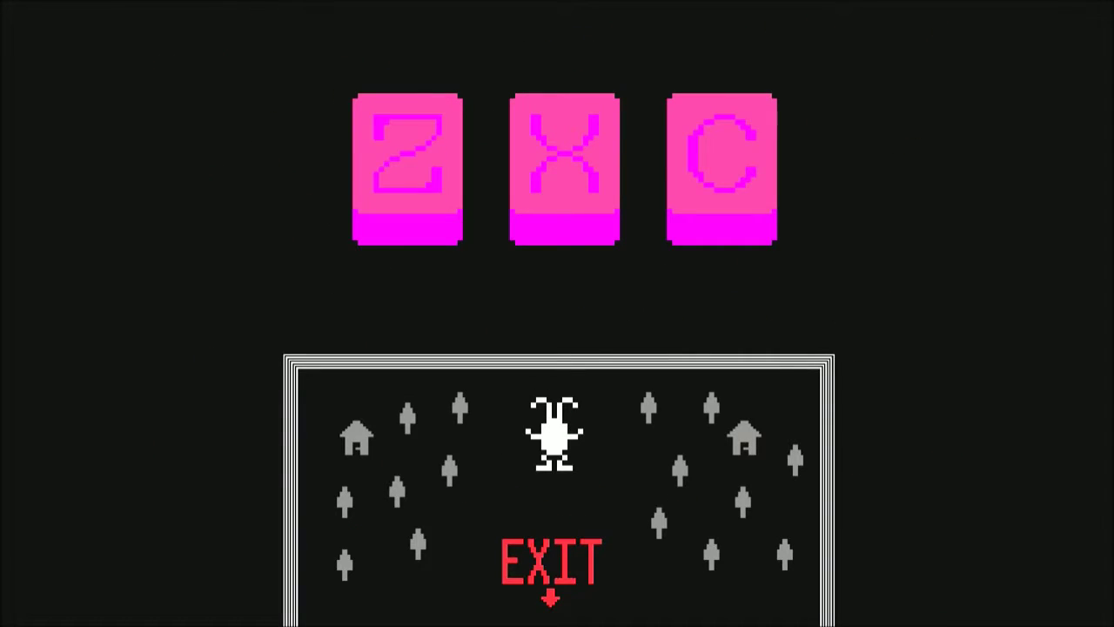
Step: Move the control-test sprite around with the arrow keys, heading toward EXIT
key(x)
key(Left)
key(Right)
key(Down)
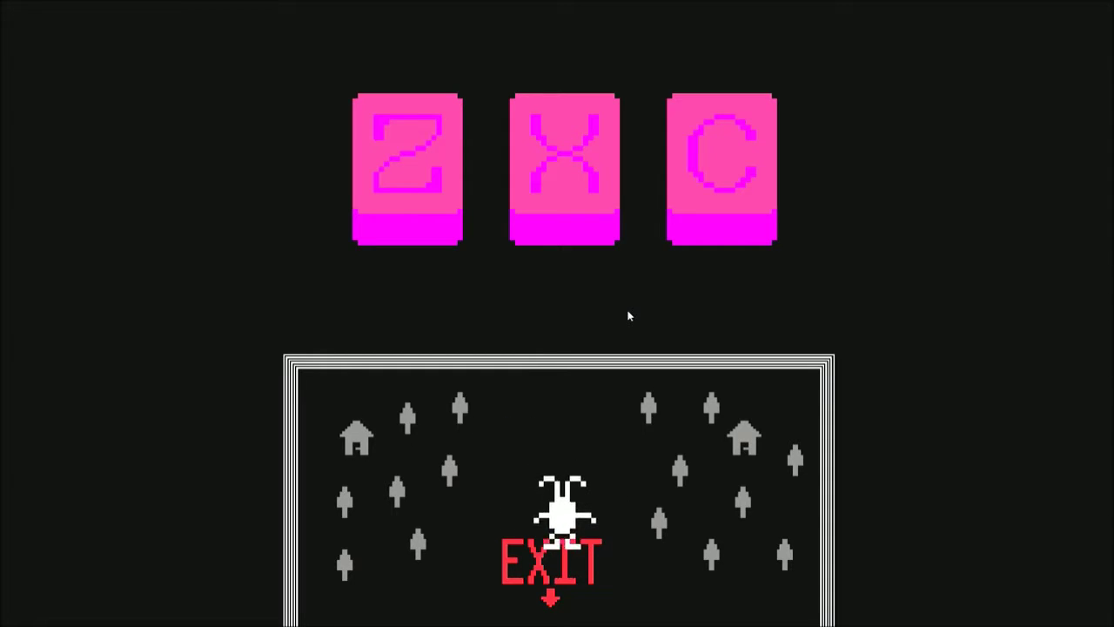
key(Left)
key(Down)
key(Right)
key(Left)
key(Up)
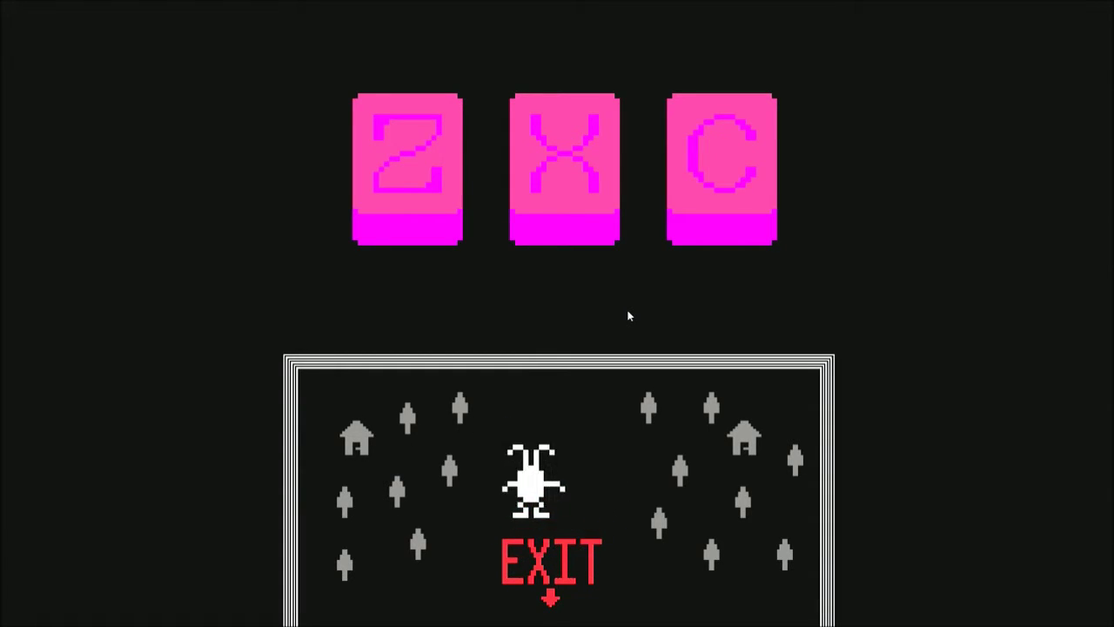
key(Down)
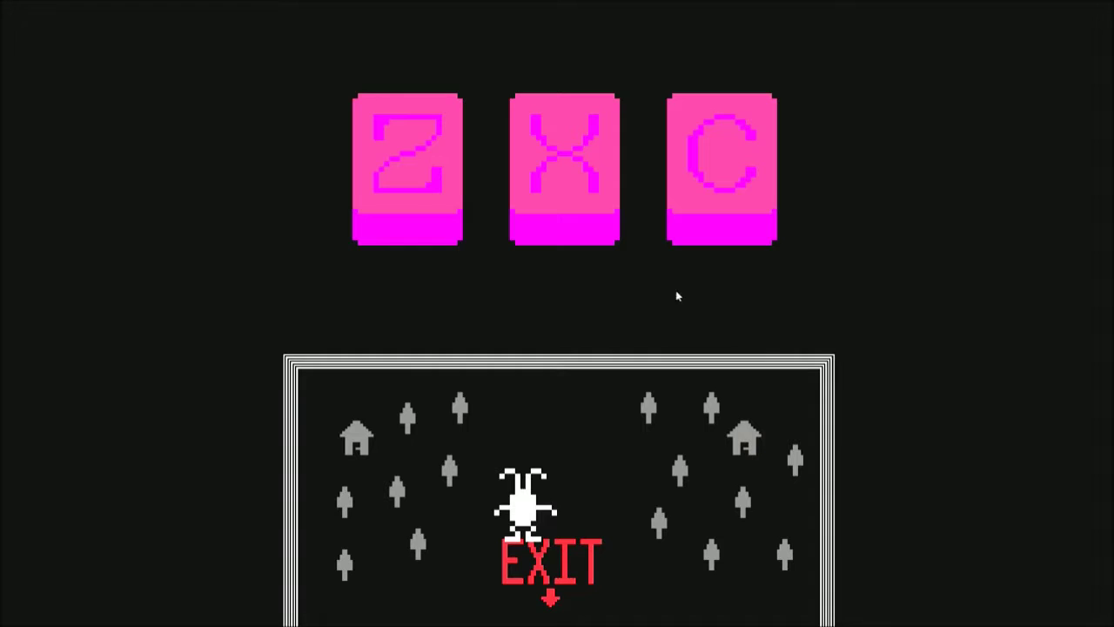
Step: Test the Z, X and C buttons in the control test
key(Right)
key(Up)
key(z)
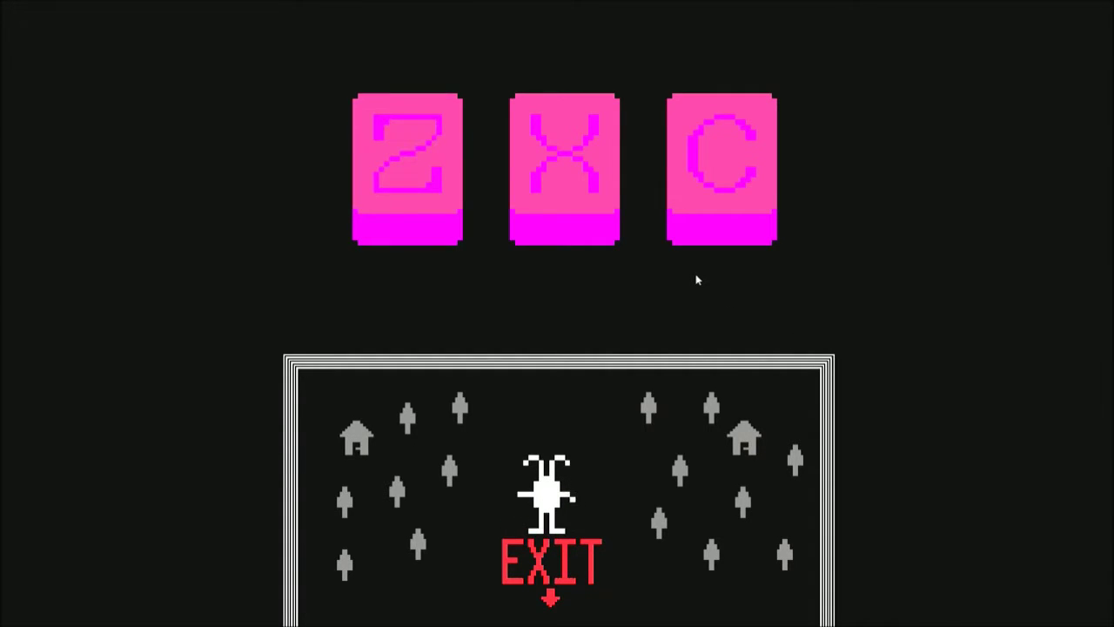
key(z)
key(x)
key(x)
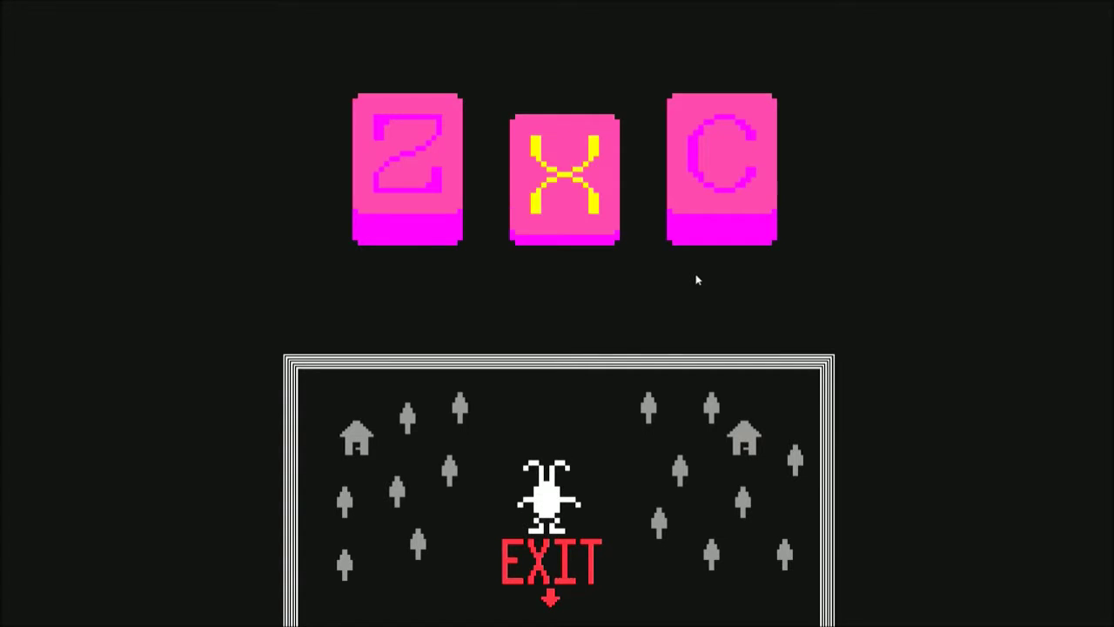
key(c)
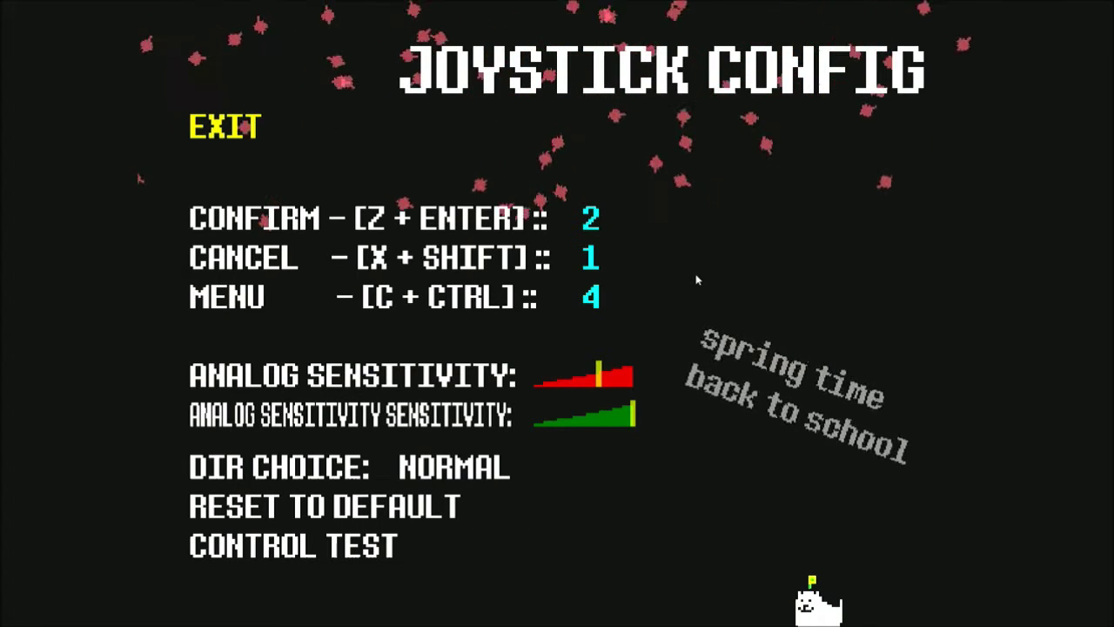
Step: Leave Joystick Config and move the JoyToKey window to the screen centre
key(z)
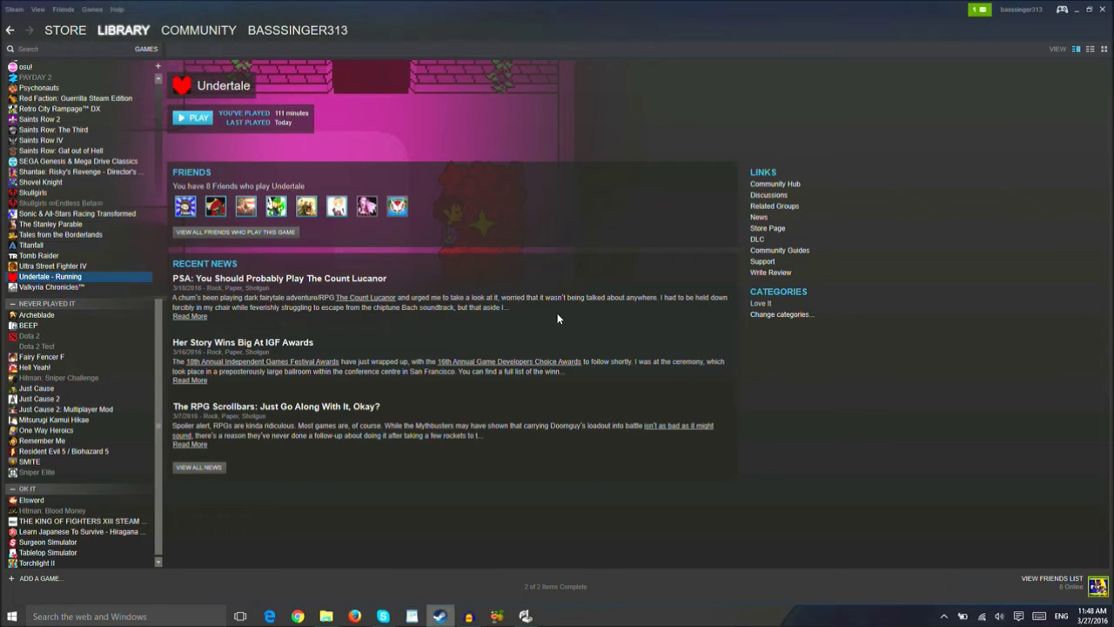
click(525, 616)
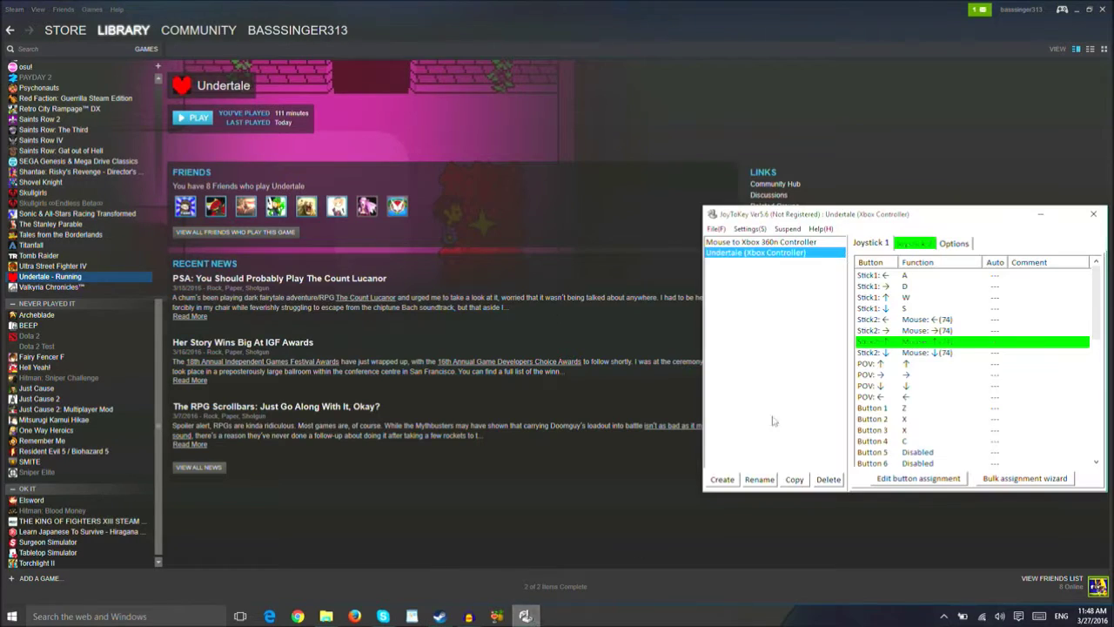
drag(901, 223, 500, 161)
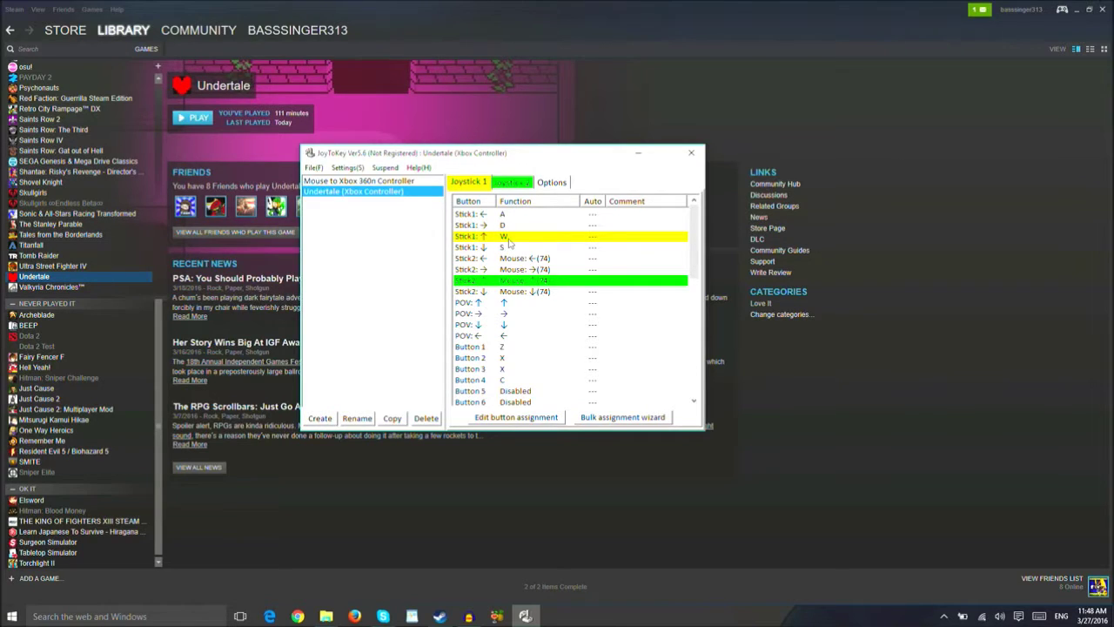
Step: Remap Stick1 up and down from W and S to the Up and Down arrows
click(512, 241)
click(515, 417)
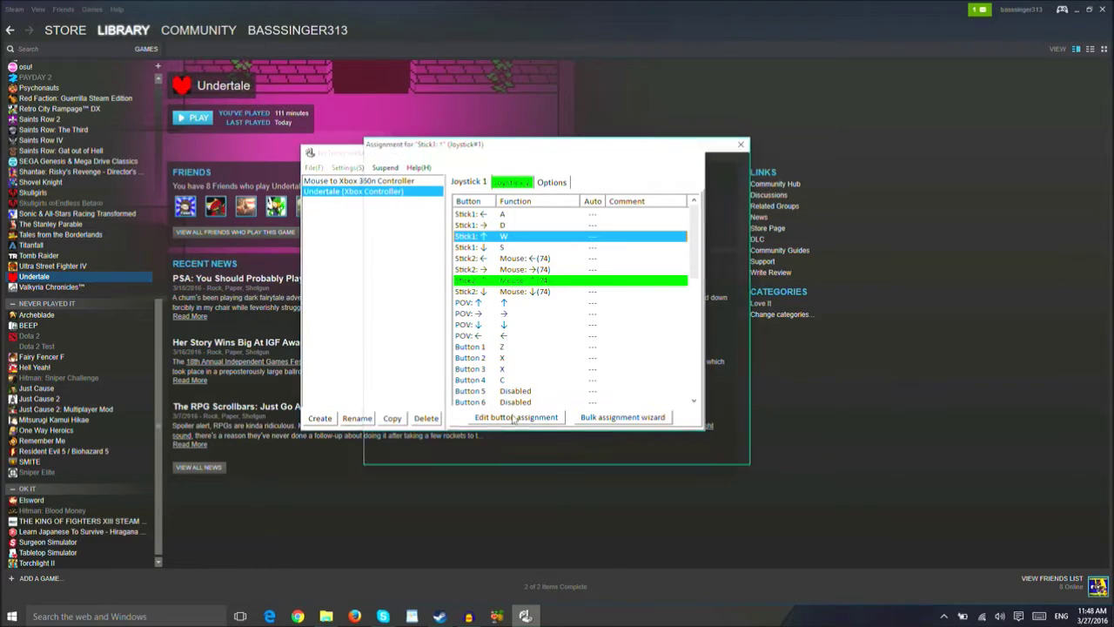
key(w)
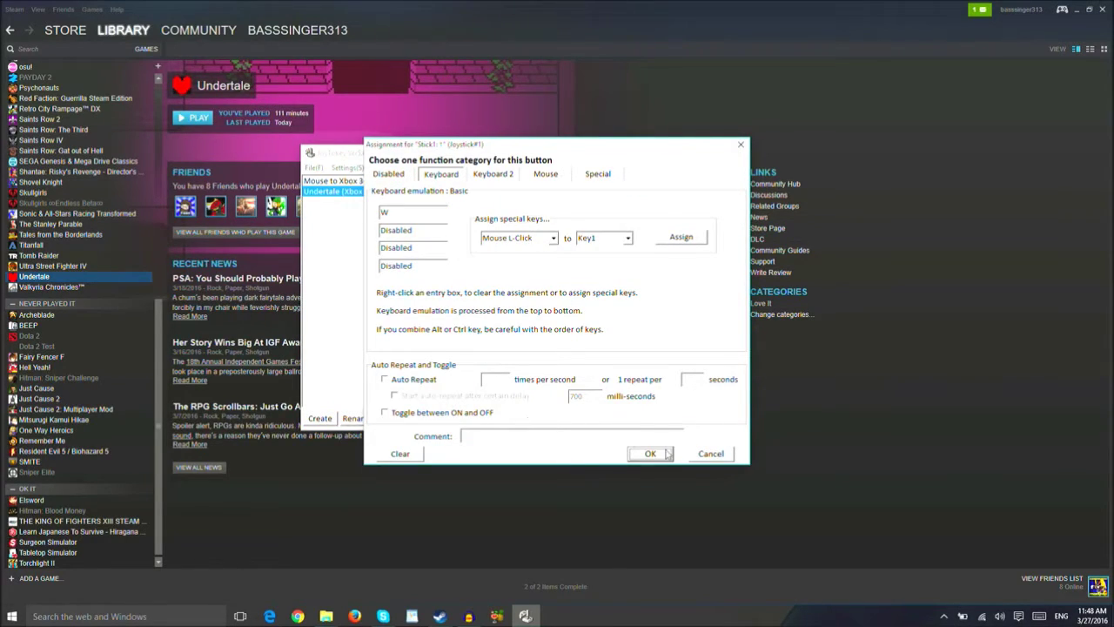
click(406, 454)
click(421, 217)
key(Up)
click(652, 454)
click(522, 248)
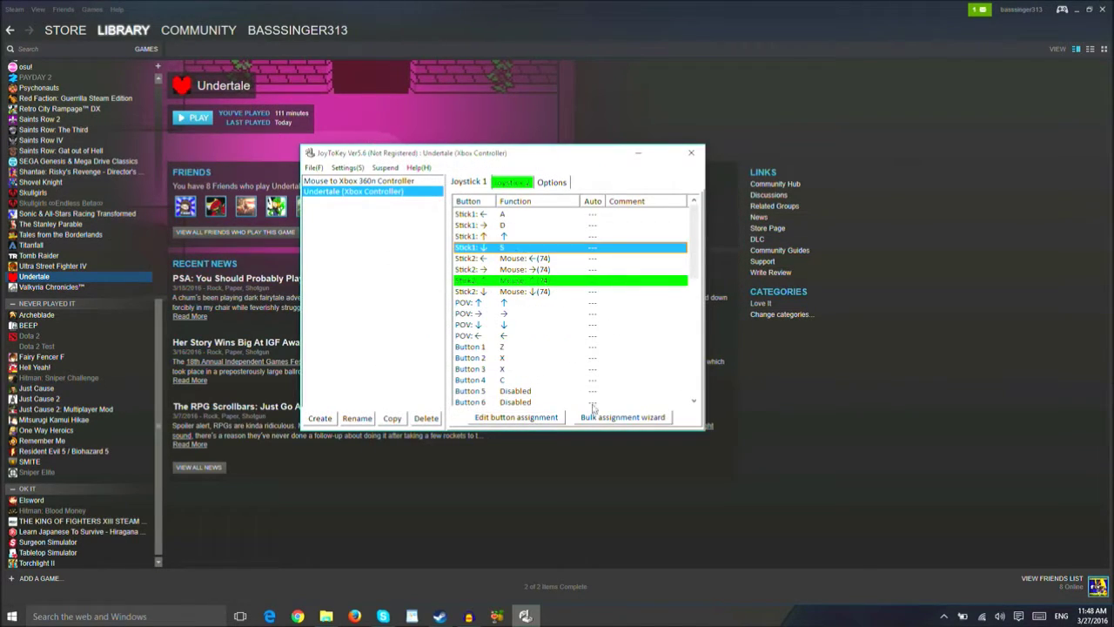
key(Down)
click(648, 453)
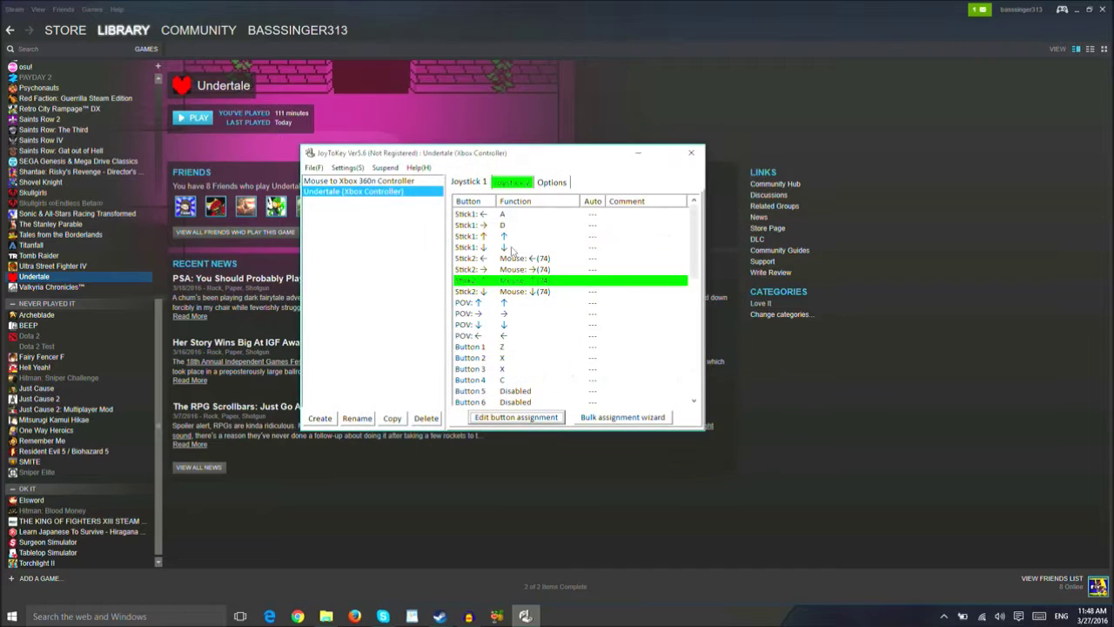
Step: Remap Stick1 right and left to the Right and Left arrow keys
click(512, 227)
click(542, 418)
key(Right)
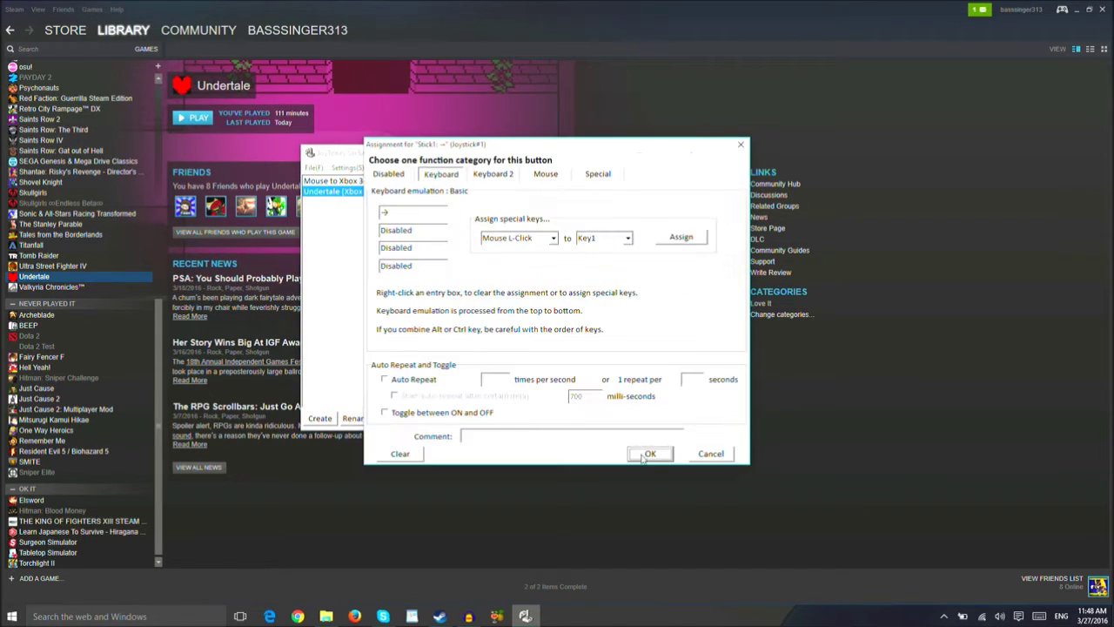
click(646, 452)
click(512, 218)
click(519, 418)
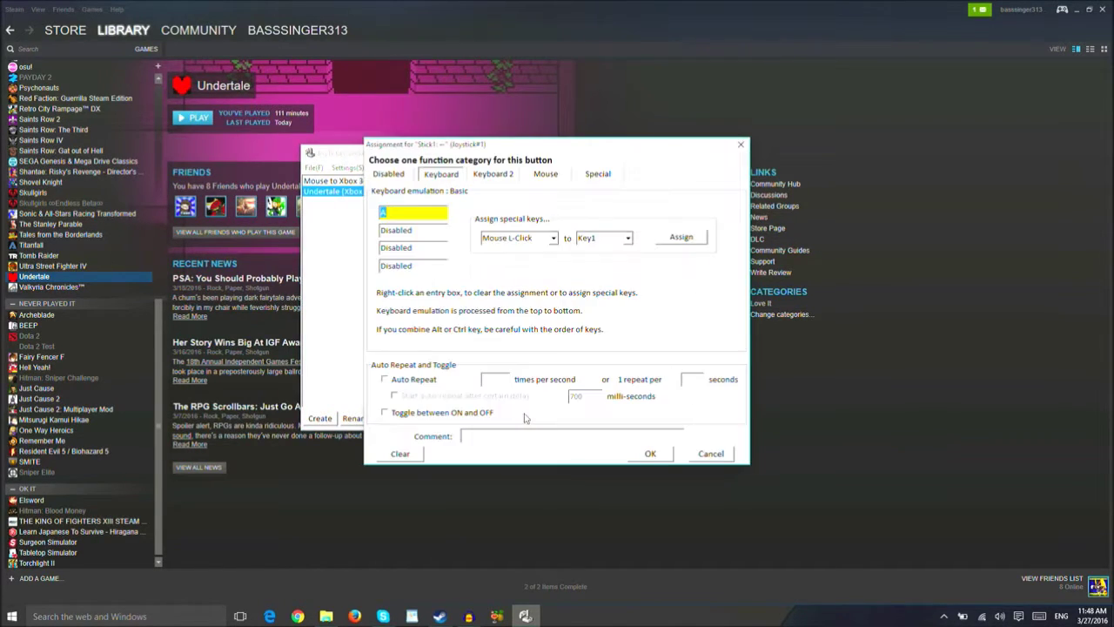
key(Left)
click(651, 453)
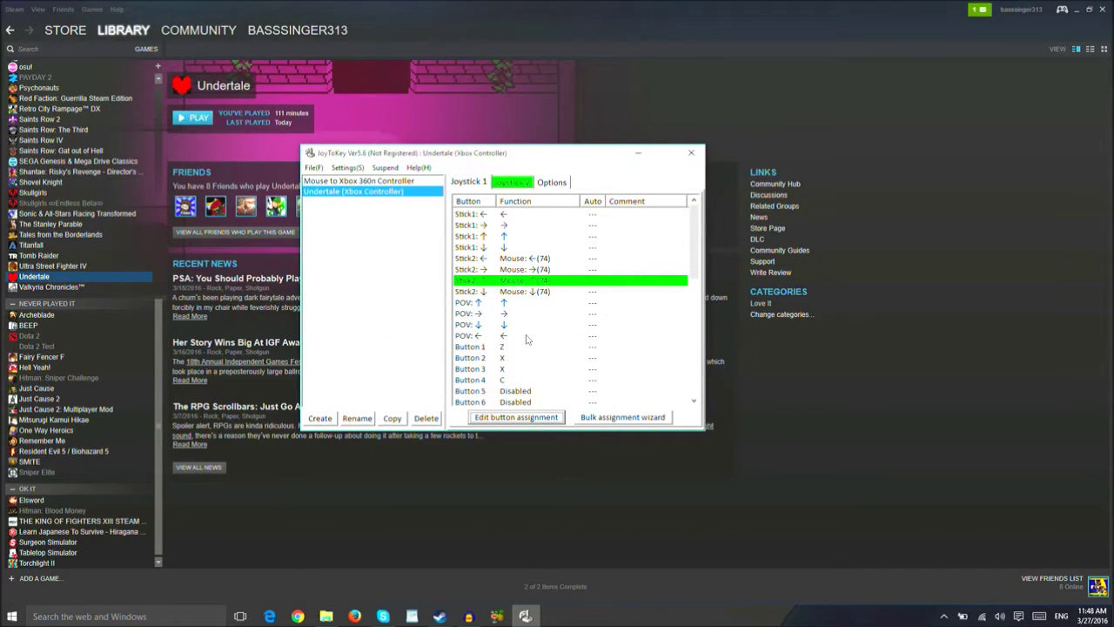
Step: Switch Stick2 left and right from mouse movement to the Left and Right arrows
click(516, 259)
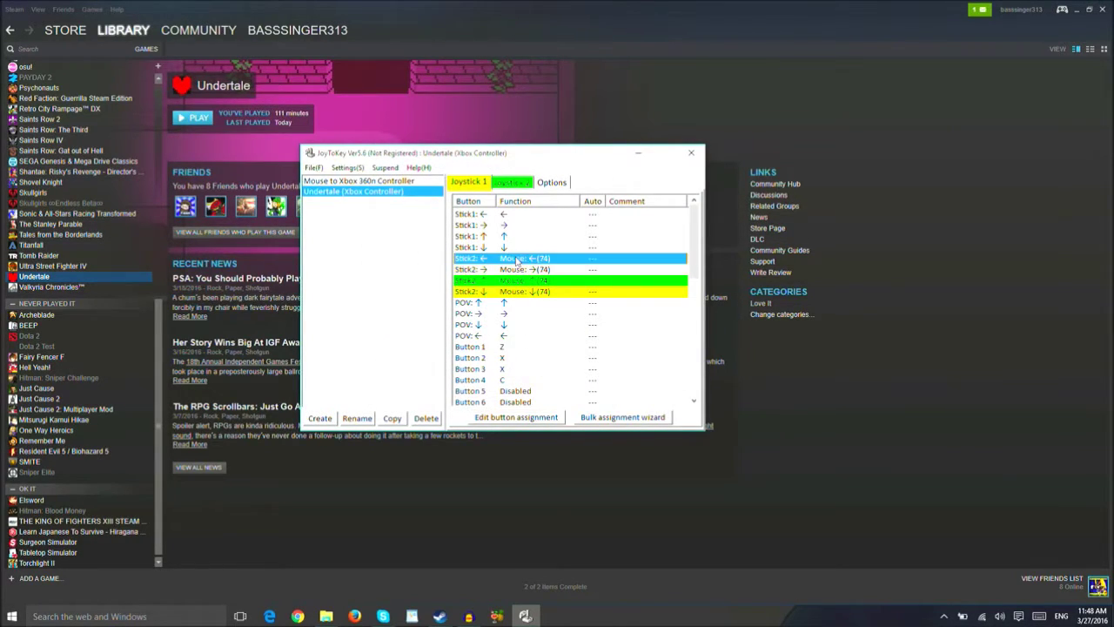
click(539, 418)
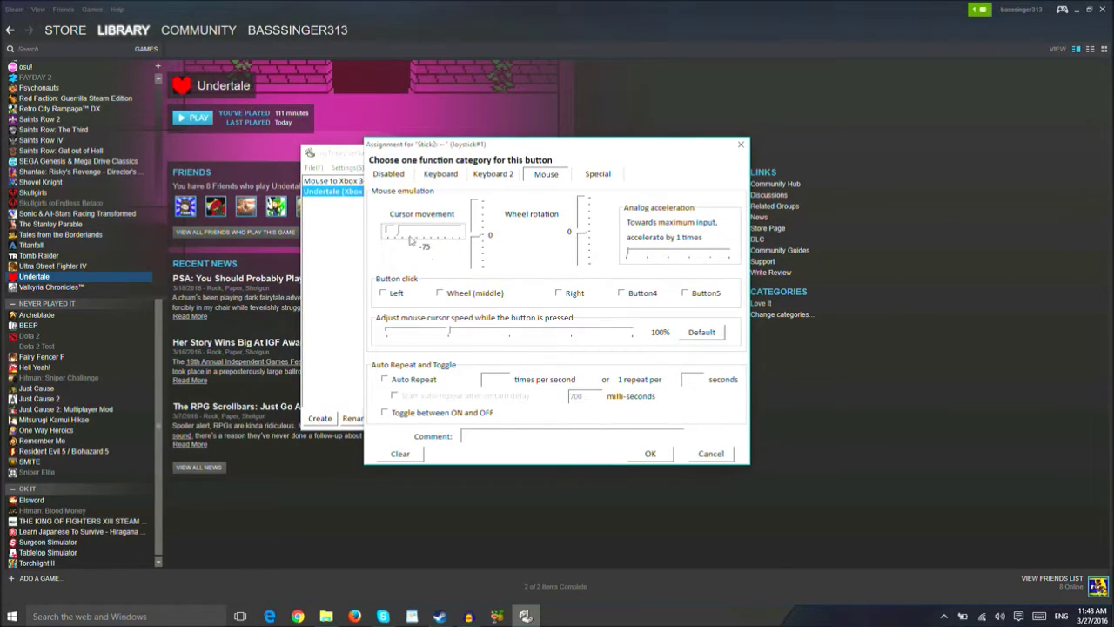
click(415, 452)
click(440, 173)
click(432, 215)
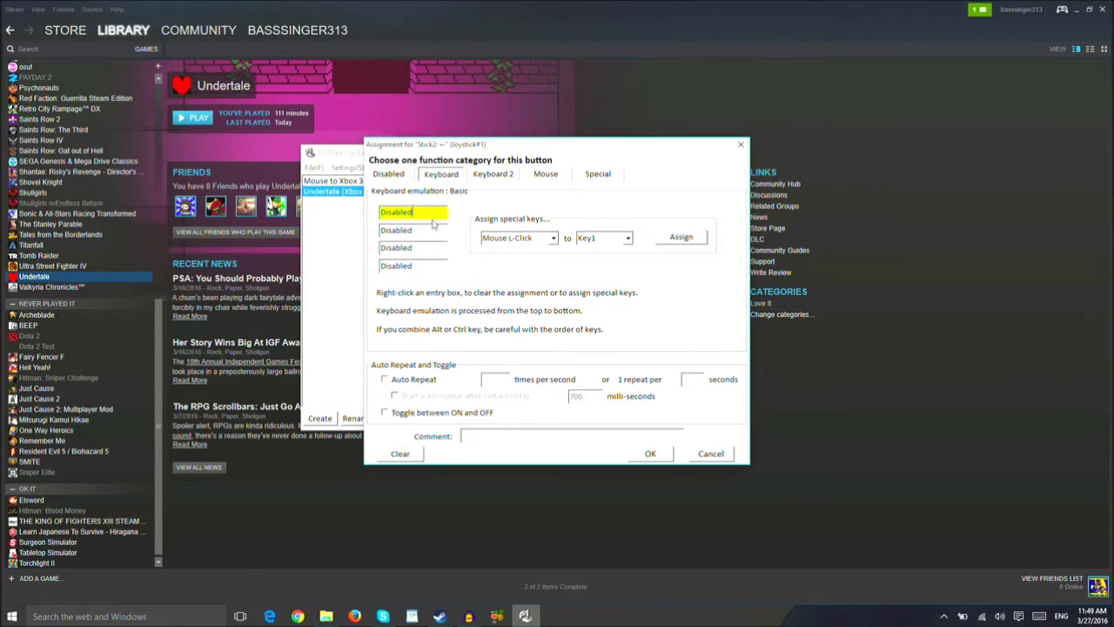
key(Left)
click(661, 458)
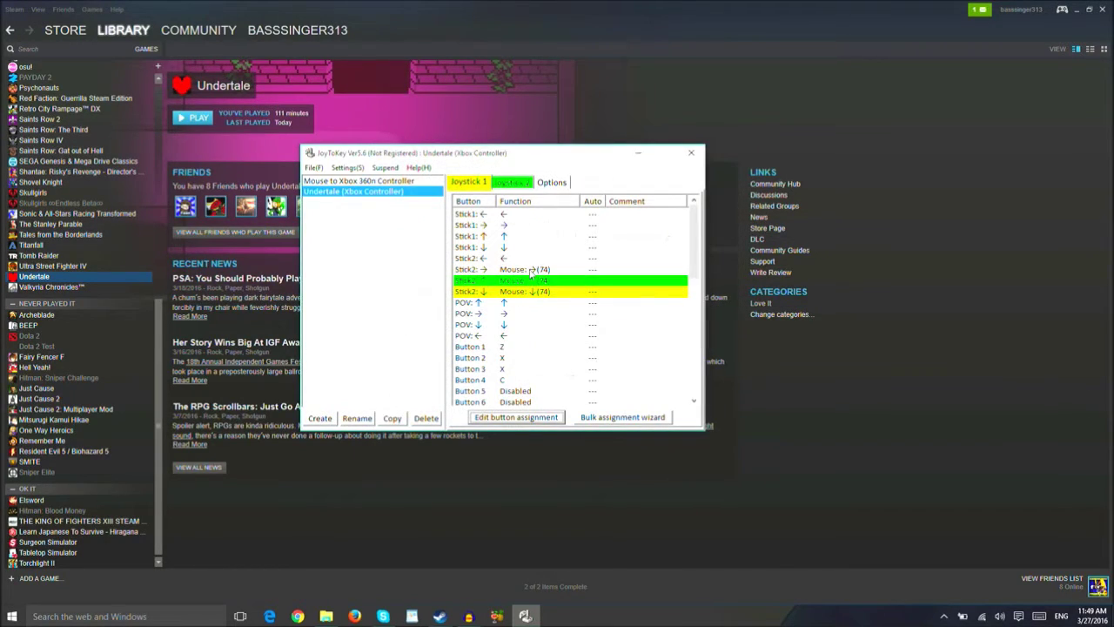
click(530, 269)
click(516, 417)
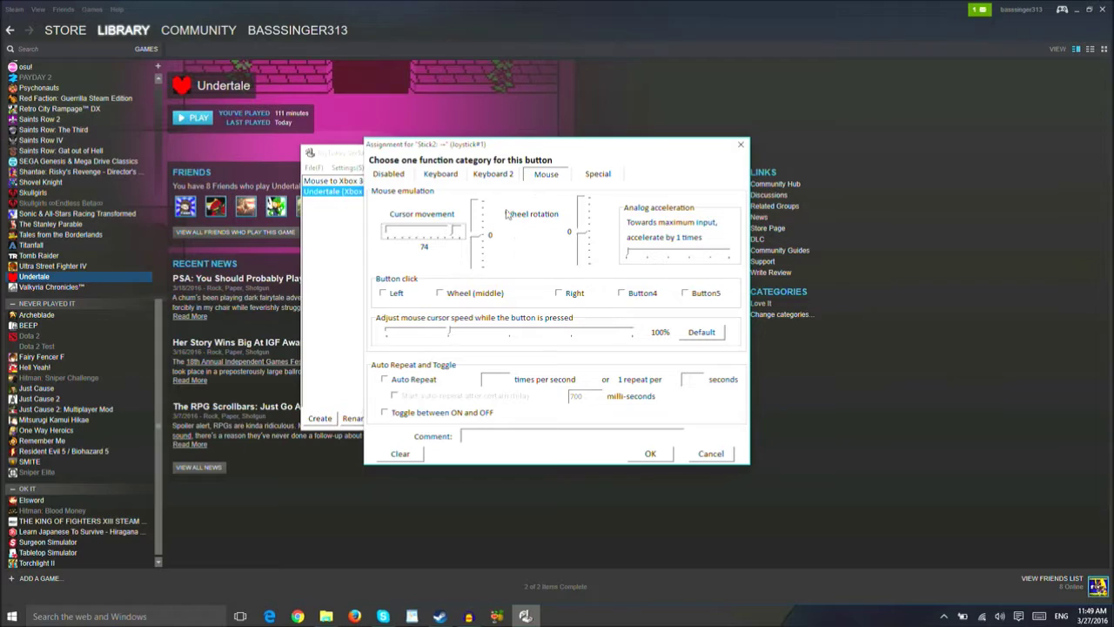
click(394, 457)
click(440, 174)
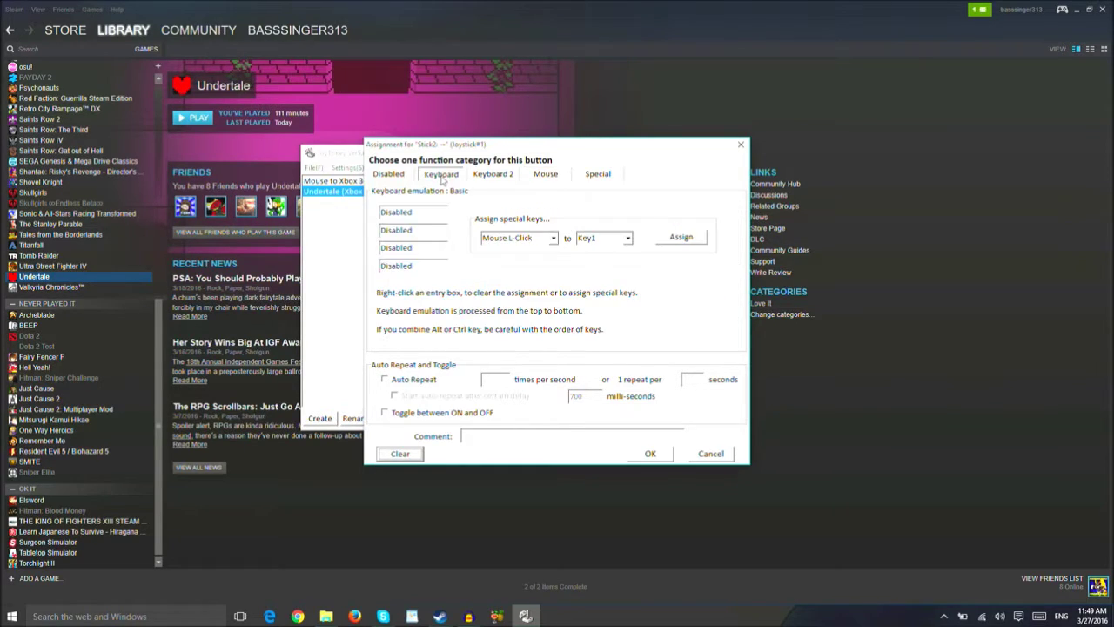
click(433, 209)
key(Right)
click(649, 452)
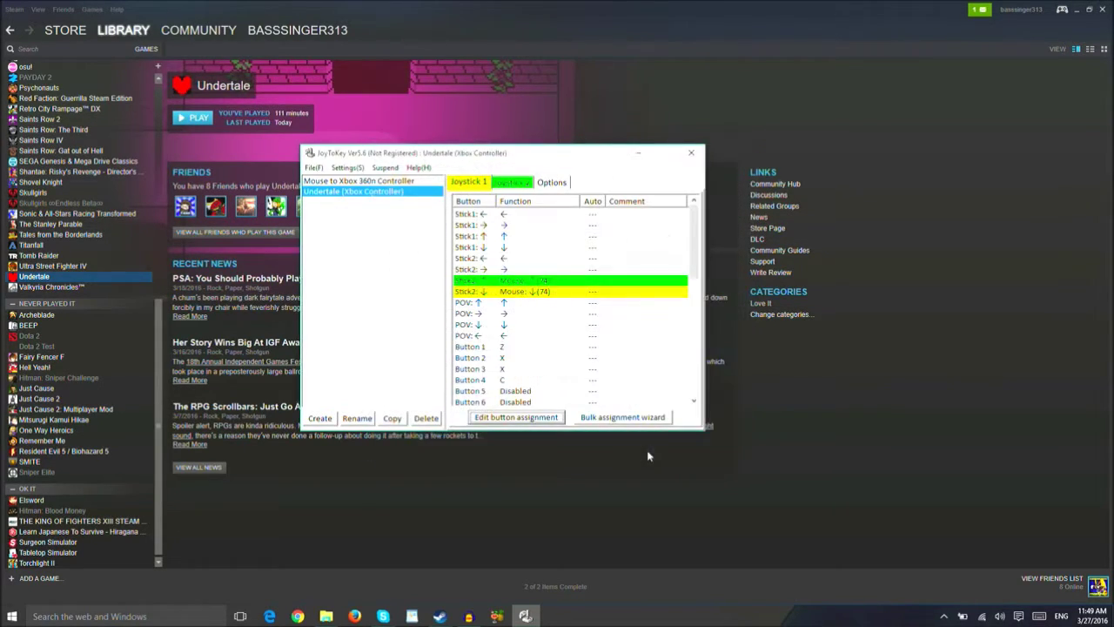
Step: Assign the Up and Down arrow keys to Stick2 up and down
click(520, 283)
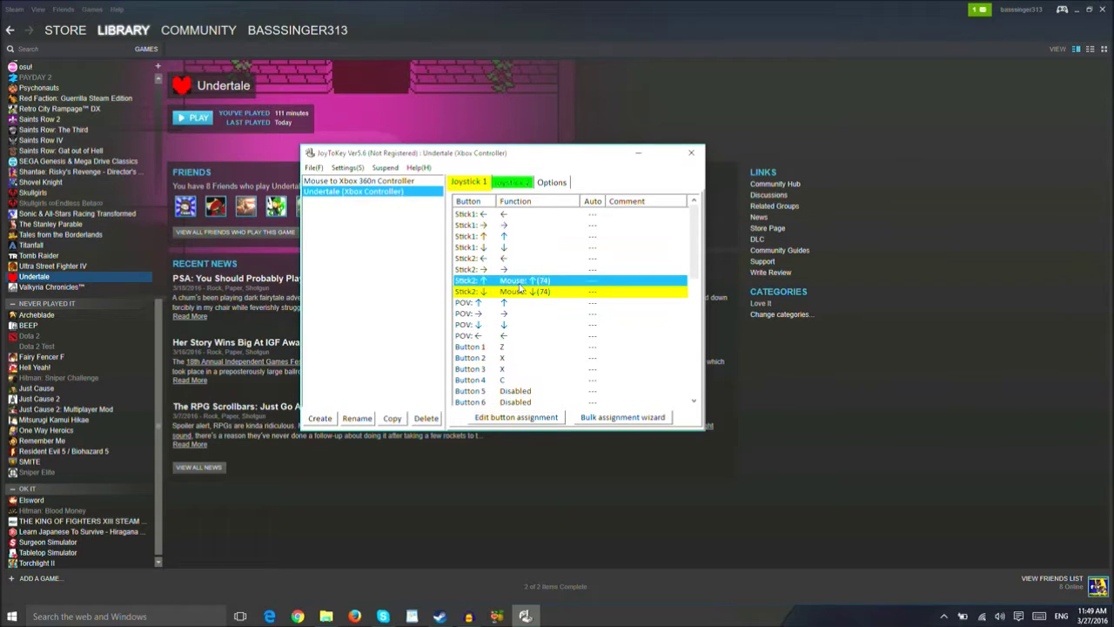
click(517, 416)
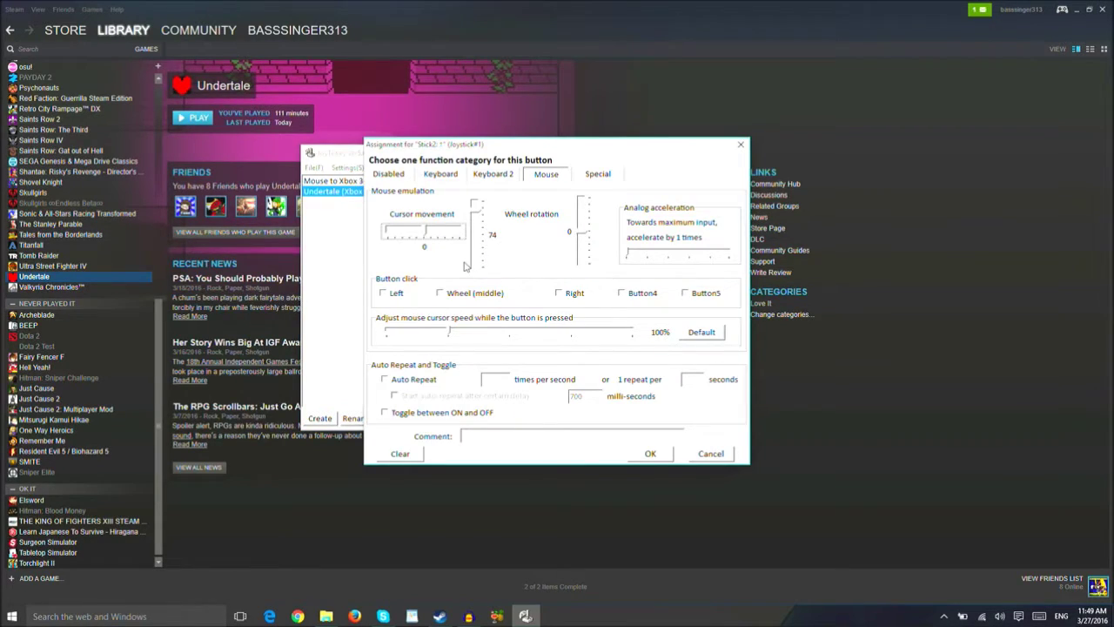
click(451, 178)
click(426, 218)
key(Up)
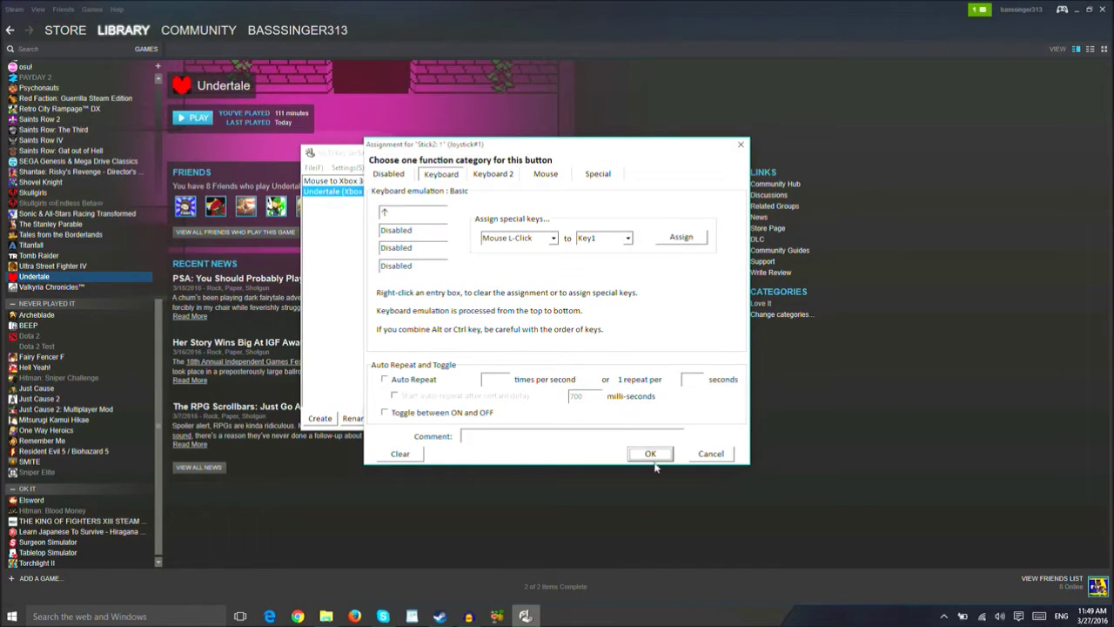
click(655, 456)
click(510, 292)
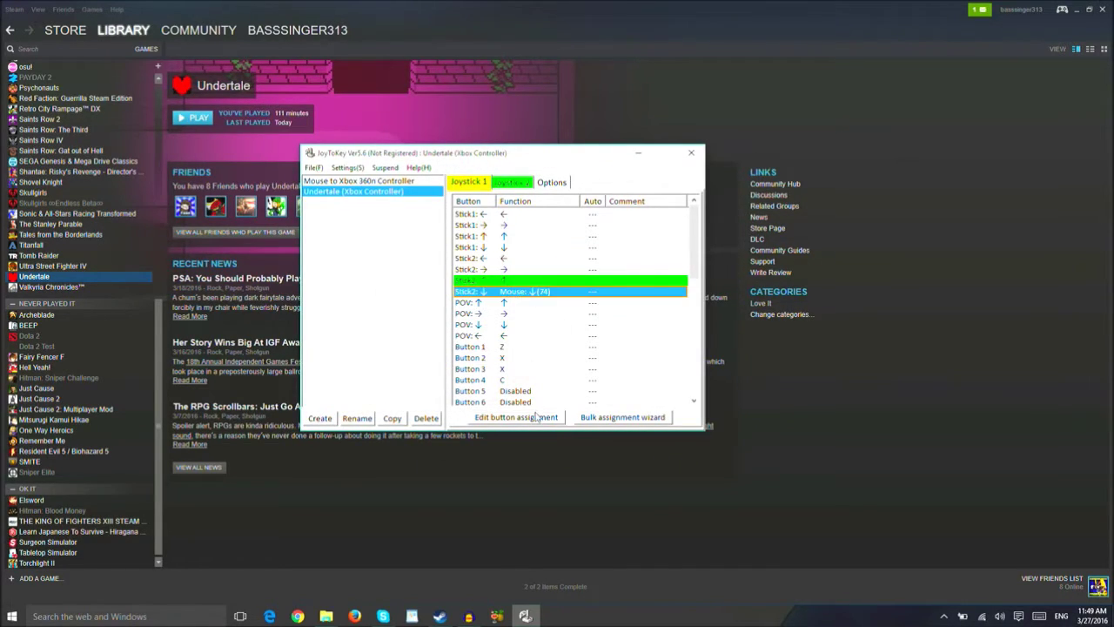
click(539, 417)
click(440, 174)
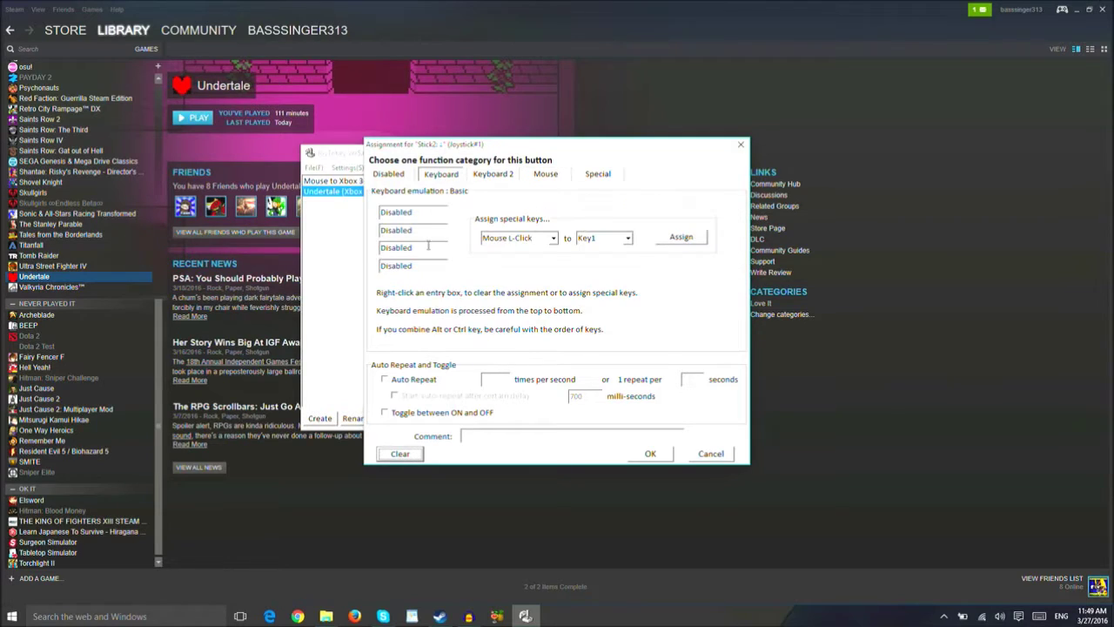
click(417, 212)
key(Down)
click(650, 454)
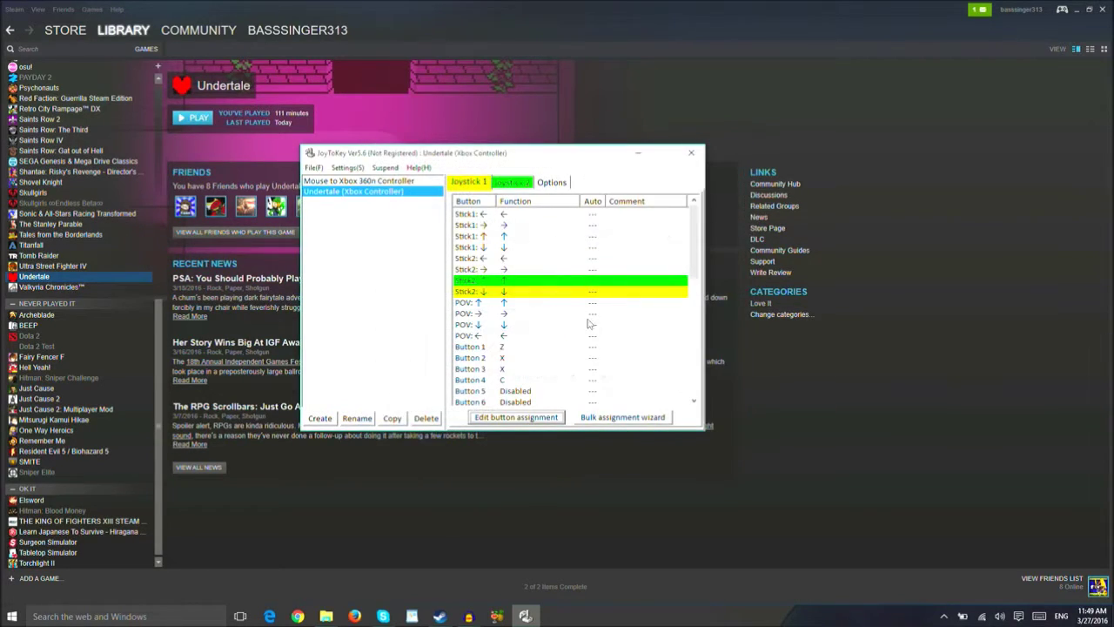
click(523, 270)
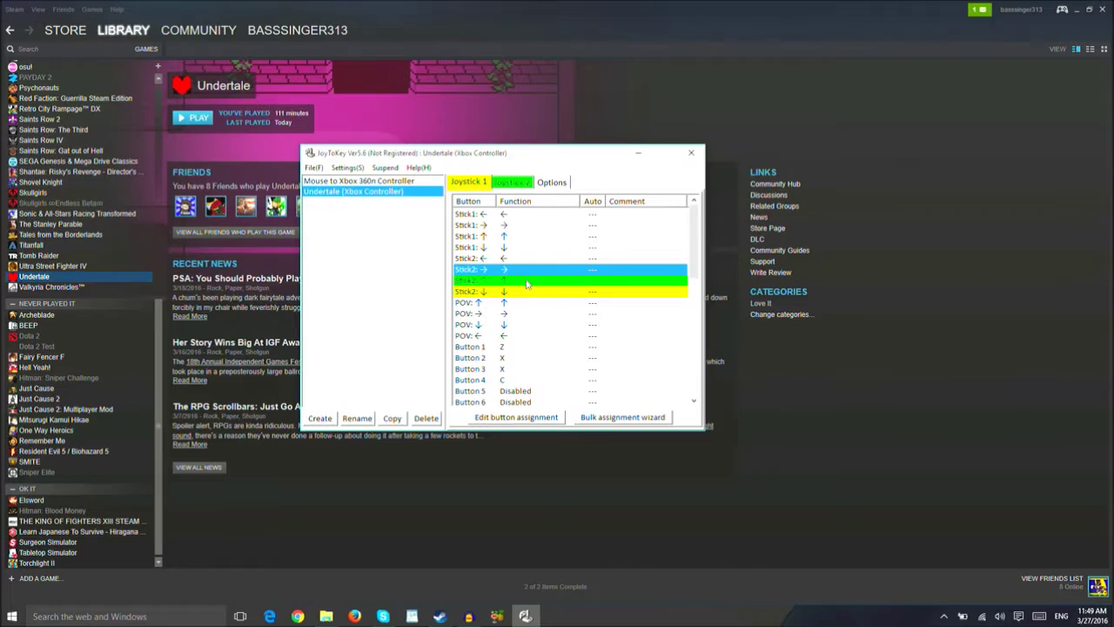
Step: Review Joystick 1's Stick1, Stick2 and POV mappings
click(518, 216)
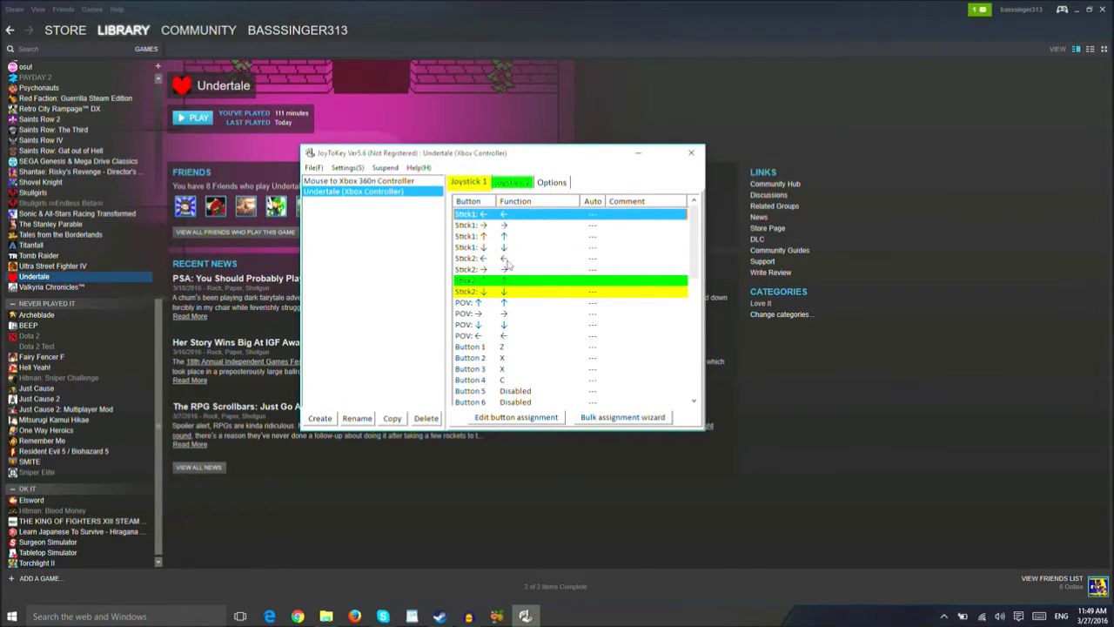
click(507, 259)
click(510, 292)
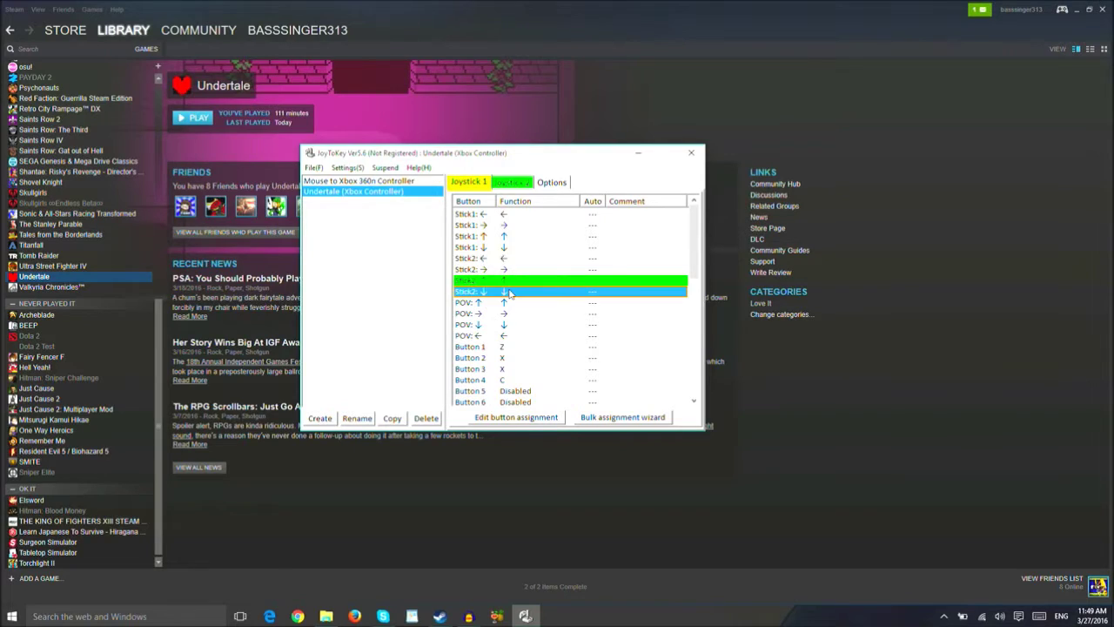
click(517, 303)
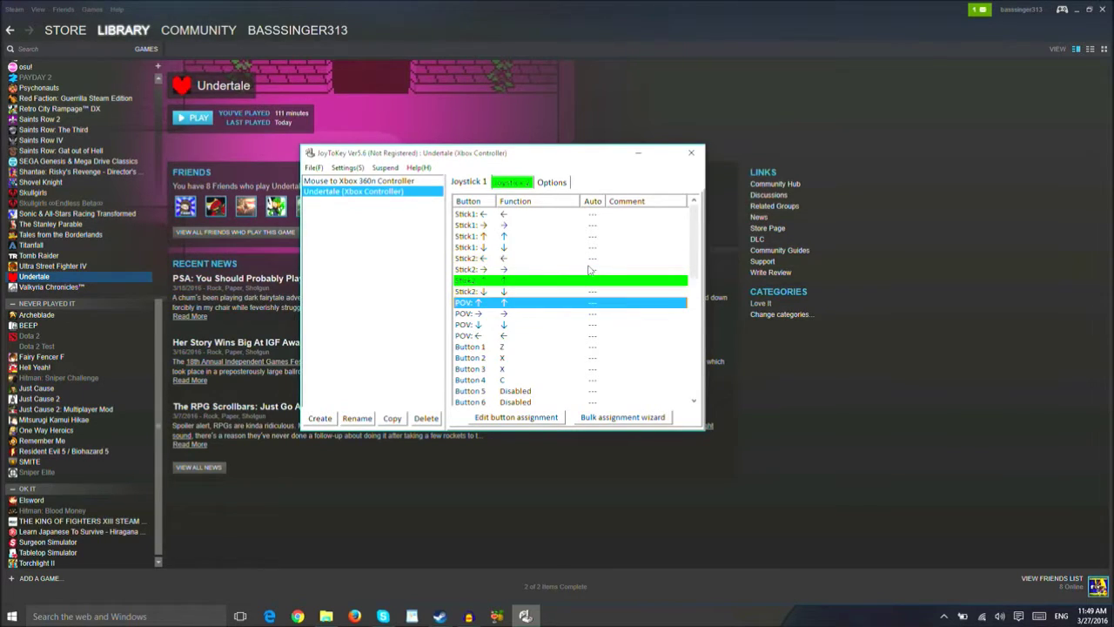
Step: View Joystick 2's assignments, then open the system game controller settings from Options
click(521, 182)
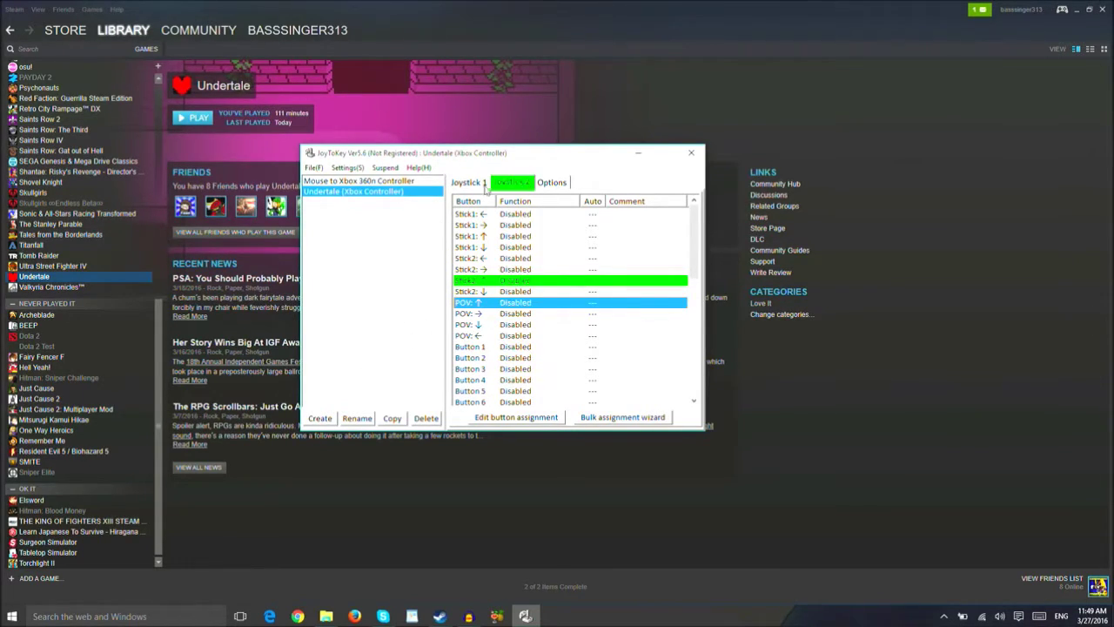
click(553, 184)
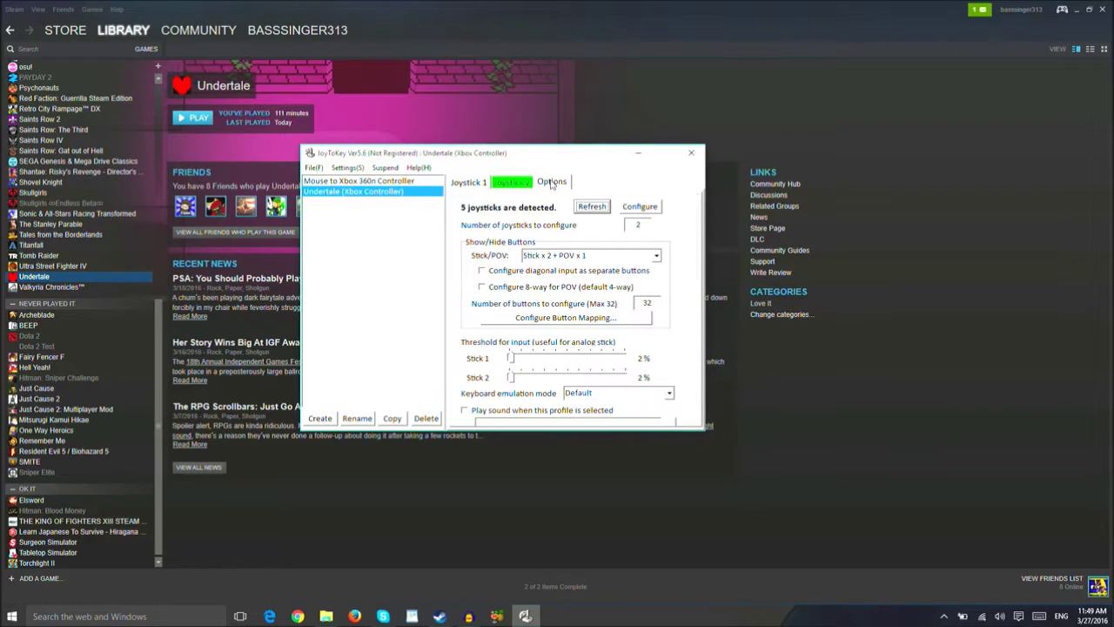
click(635, 209)
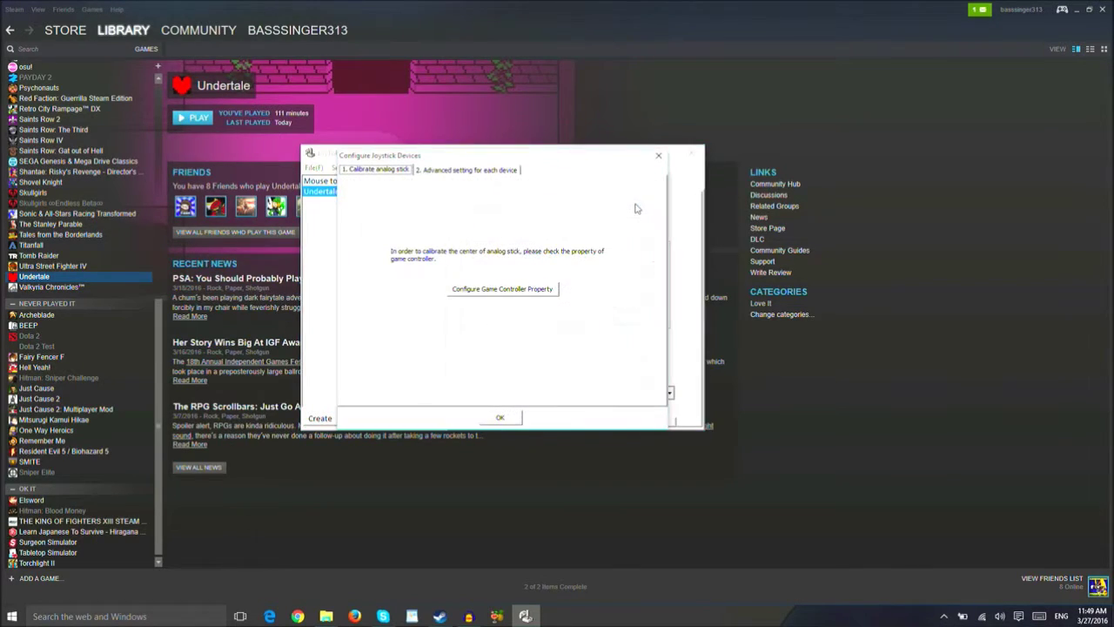
click(521, 292)
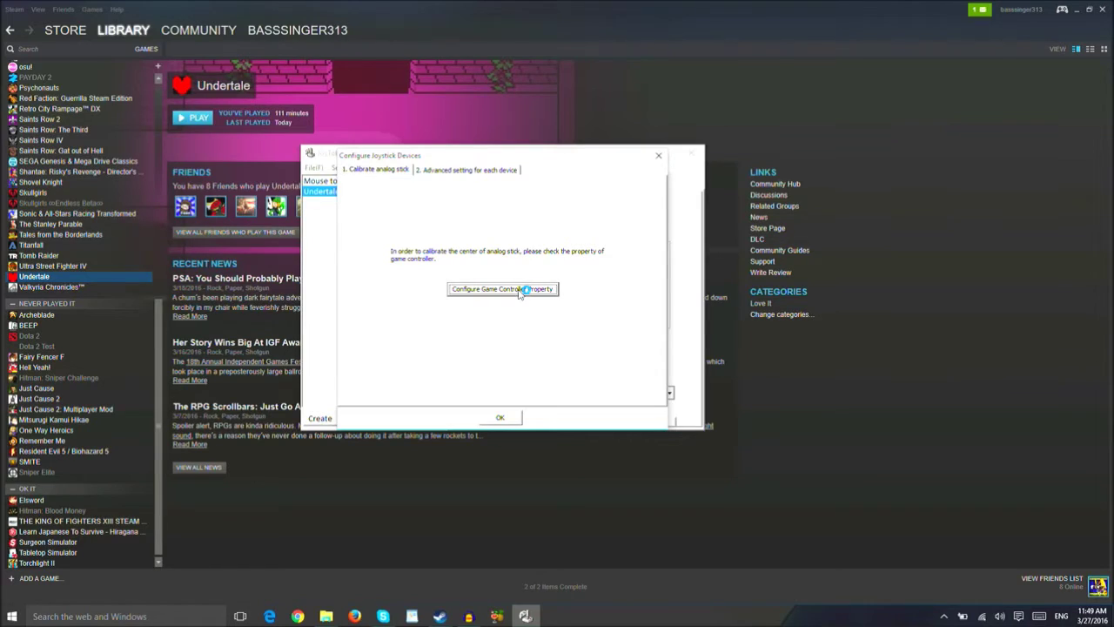
Step: Inspect the vJoy Device properties, close all dialogs and return to Options
click(140, 111)
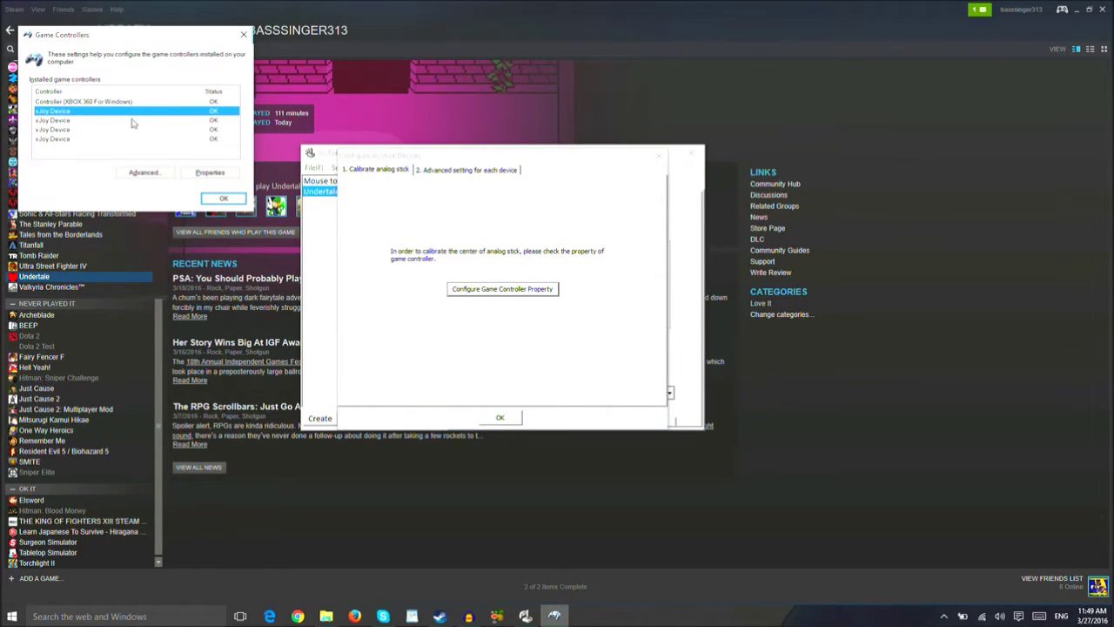
click(111, 138)
click(99, 113)
click(212, 174)
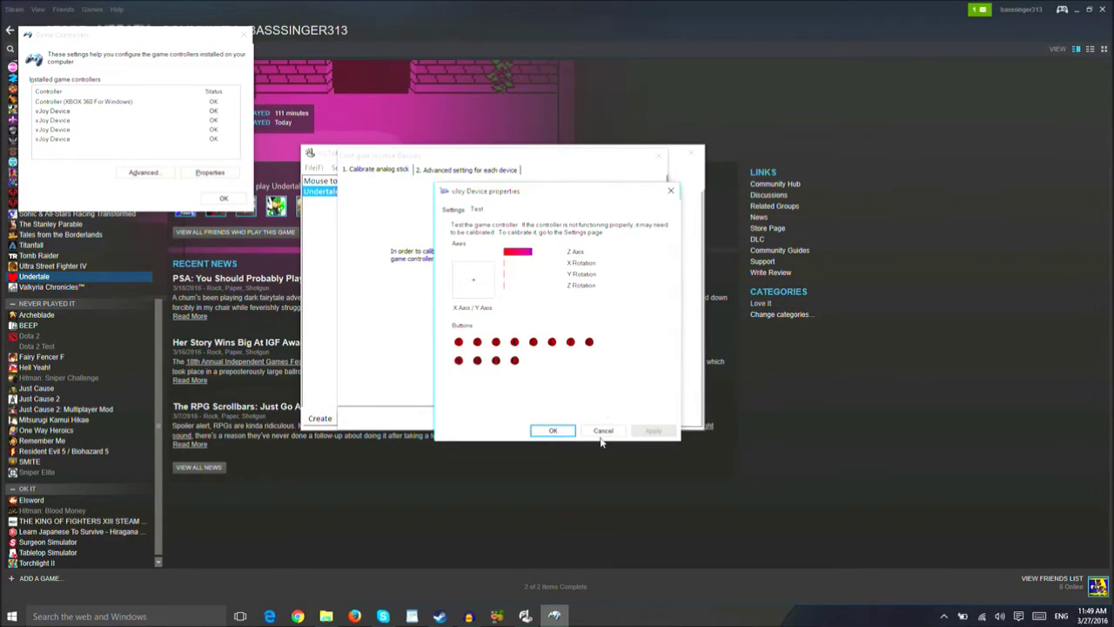
click(603, 432)
click(223, 198)
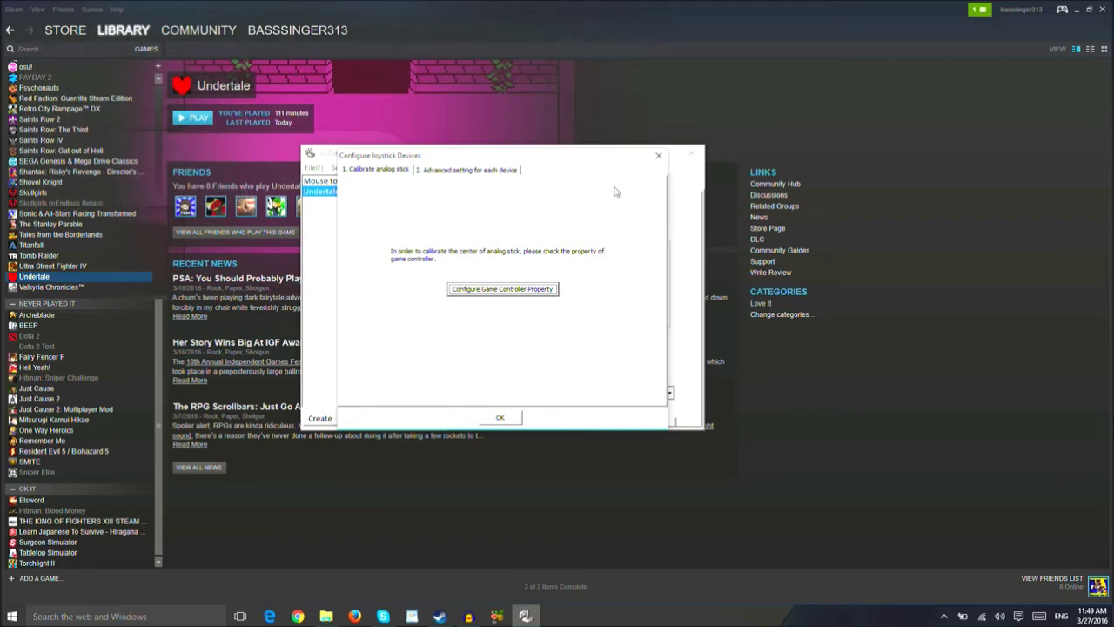
click(659, 156)
click(513, 183)
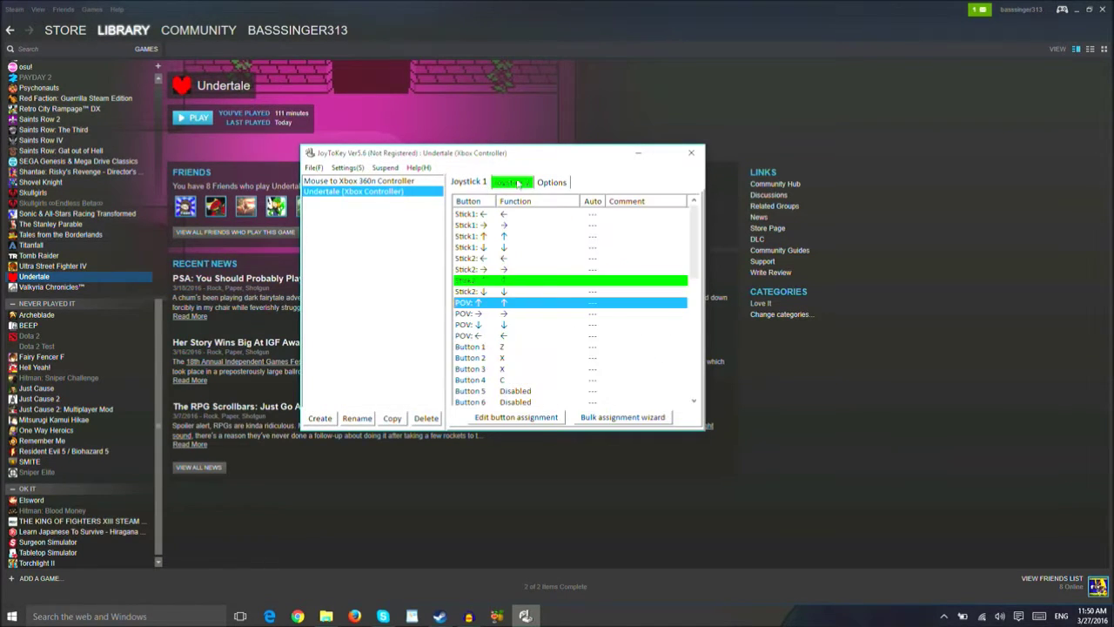
click(555, 182)
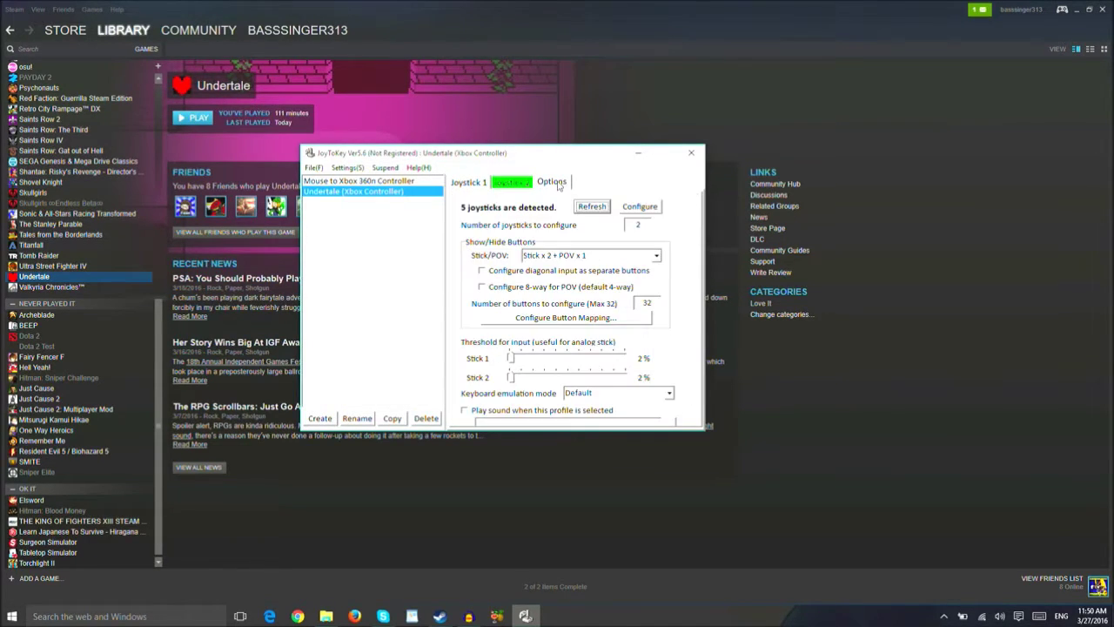
Step: Set the number of joysticks to configure to 1 and review Joystick 1's button list
double_click(638, 224)
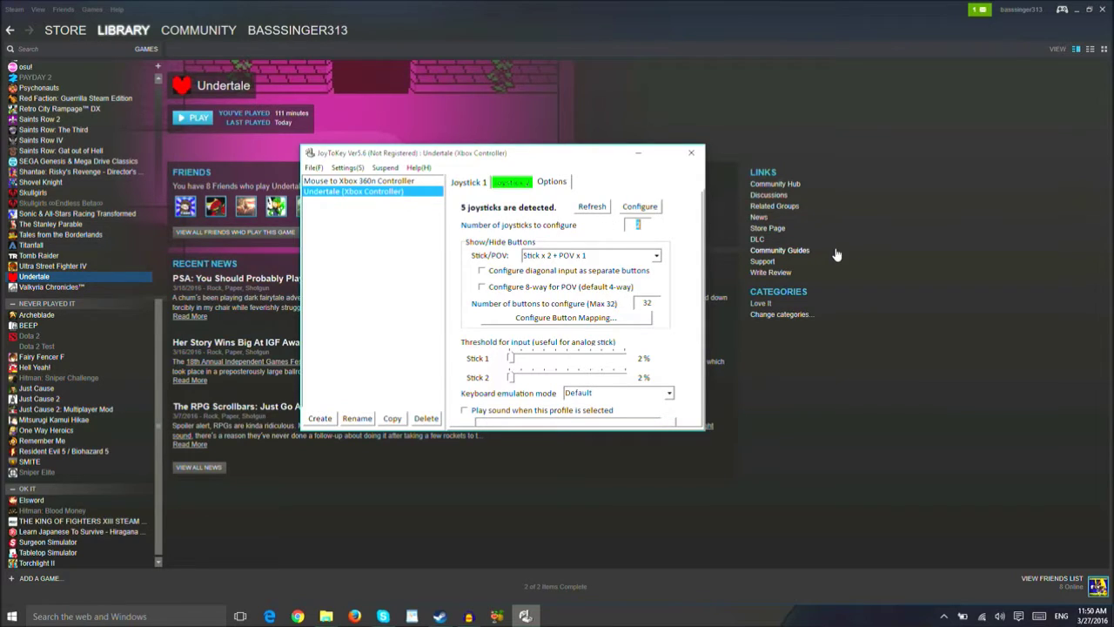
click(469, 183)
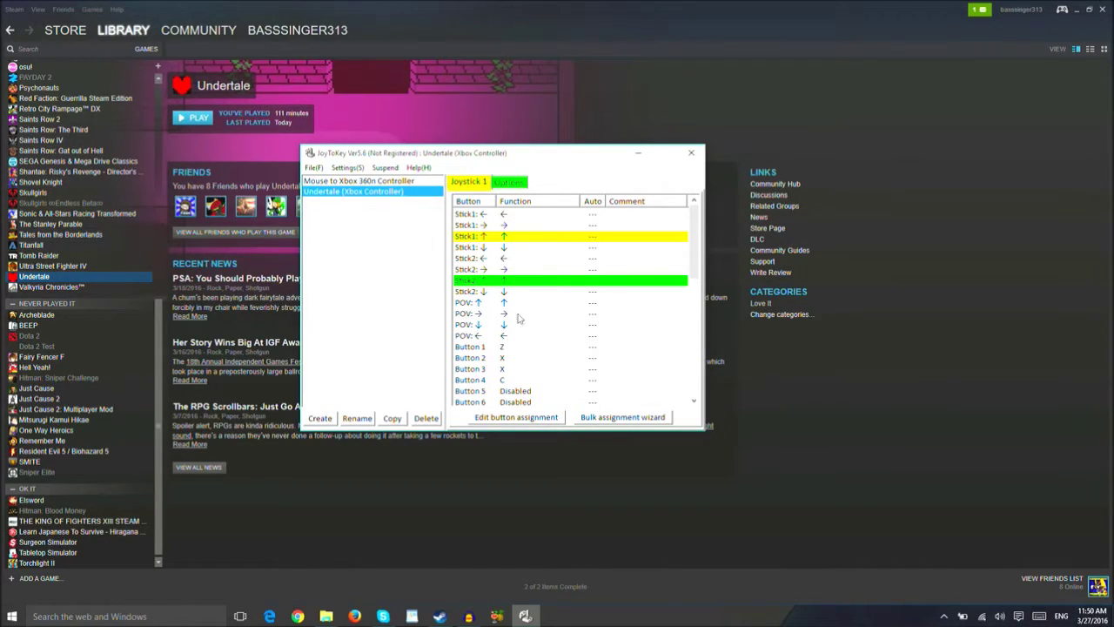
drag(689, 261, 696, 297)
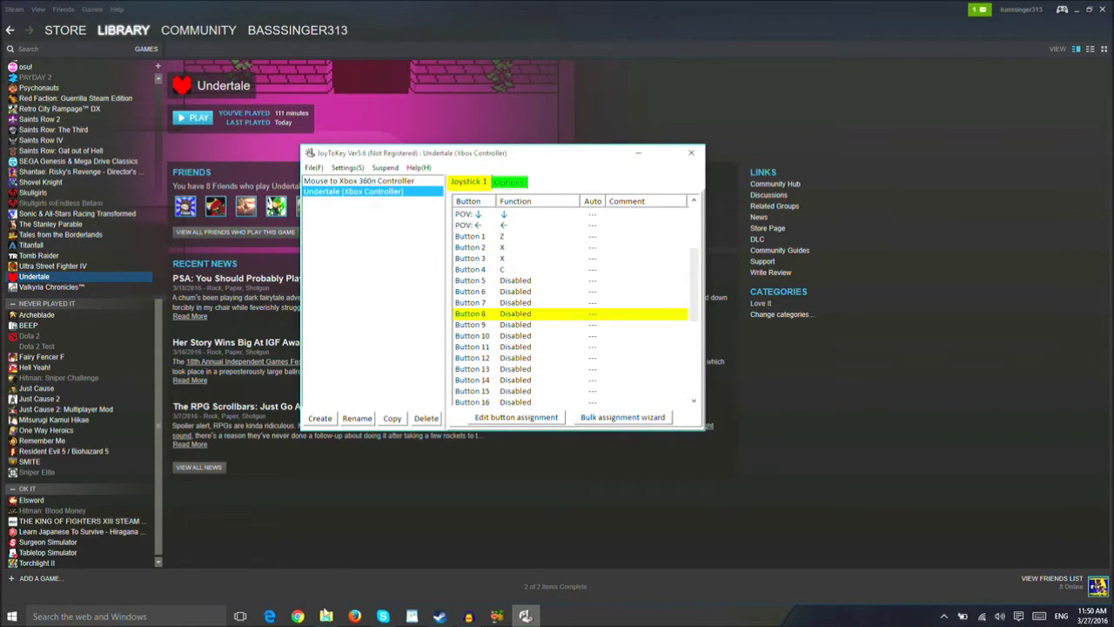
click(304, 614)
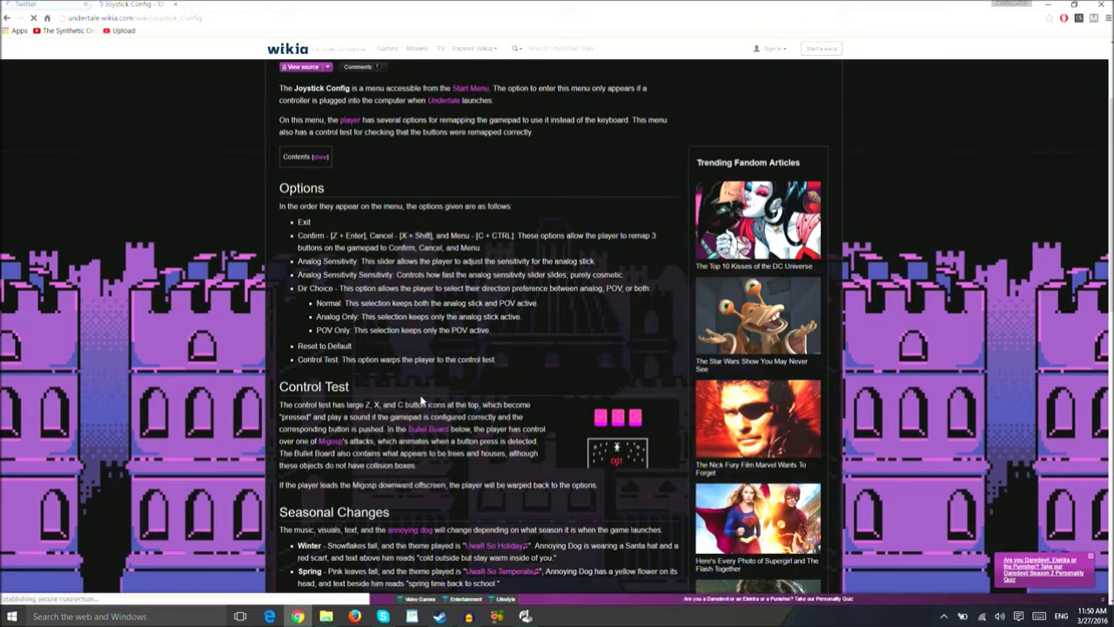
Step: Search Google for 'undertale controls'
scroll(417, 400, down, 1)
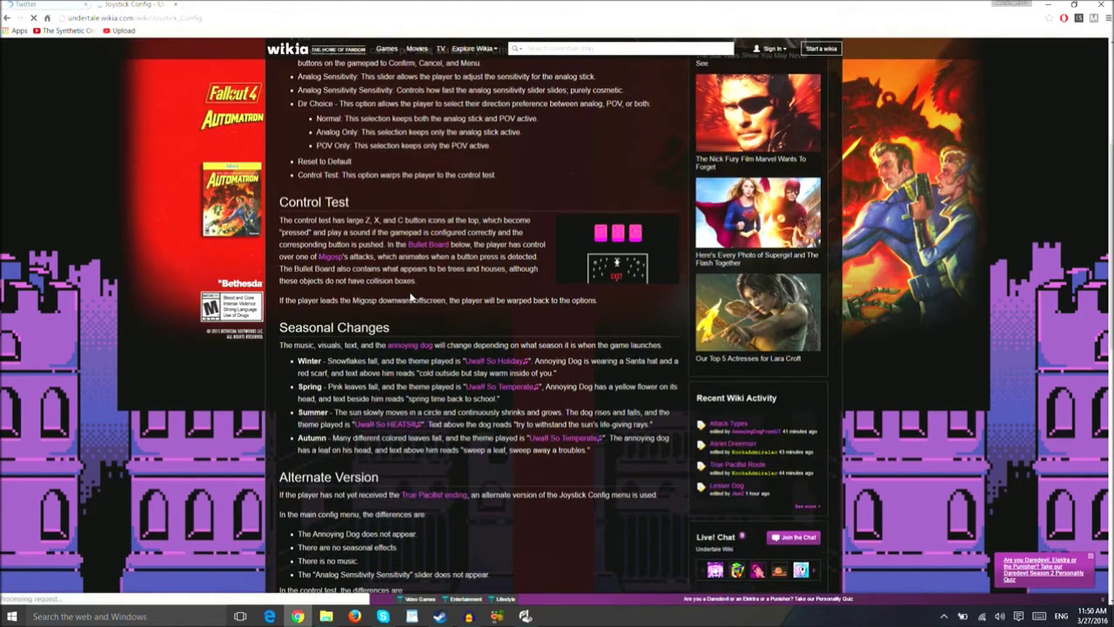
click(309, 17)
key(alt+Home)
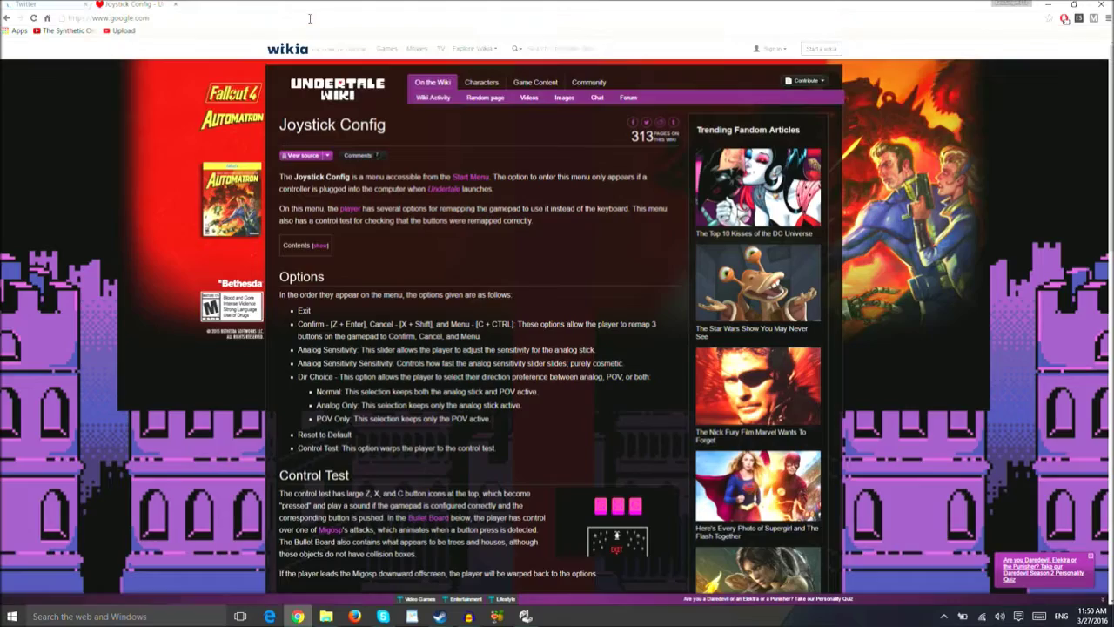
text(undertale )
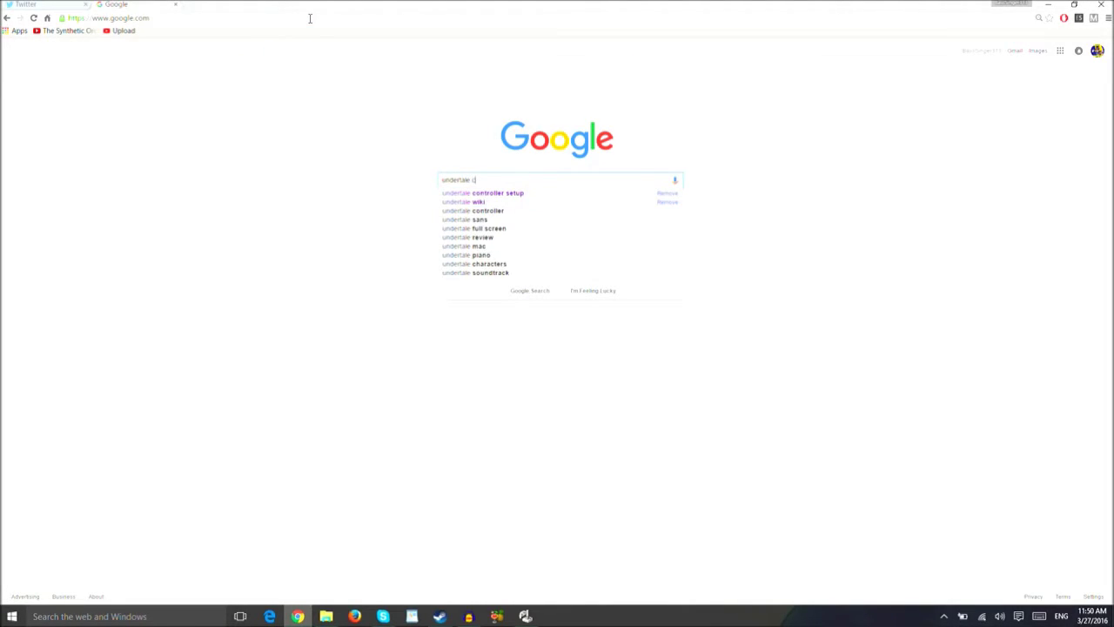
text(controls)
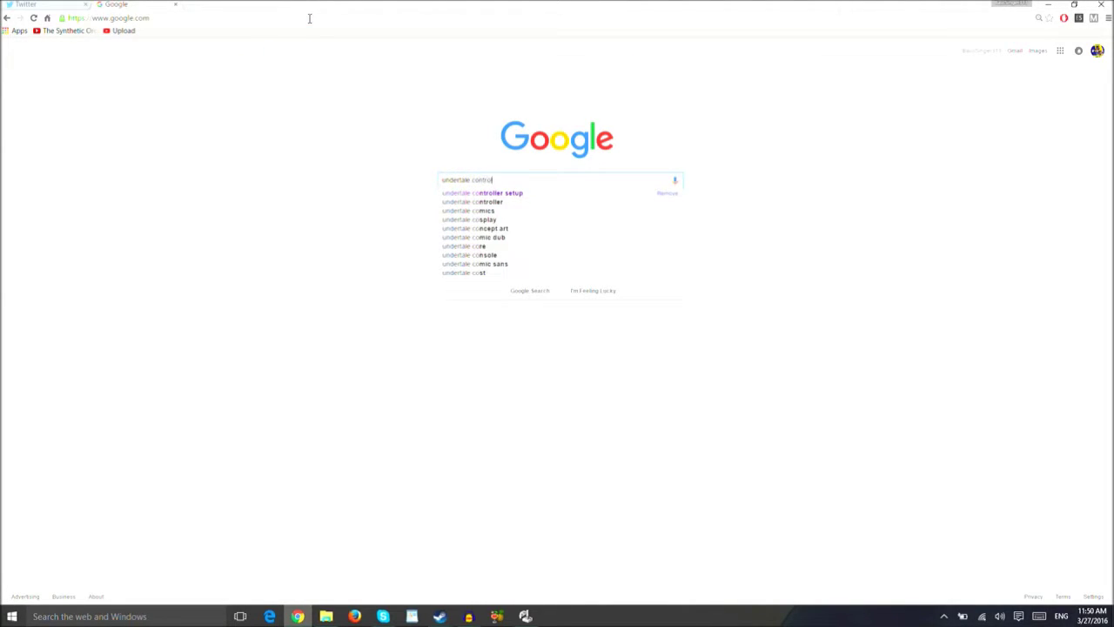
key(Return)
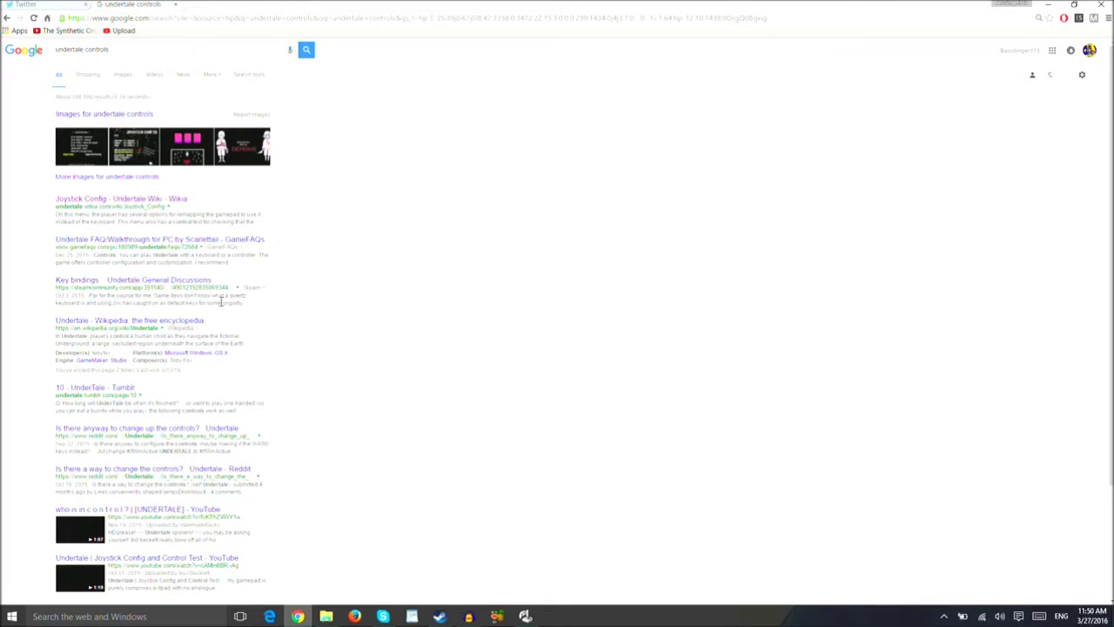
Step: Read the Steam 'Key bindings' discussion result, then go back to the results
click(126, 280)
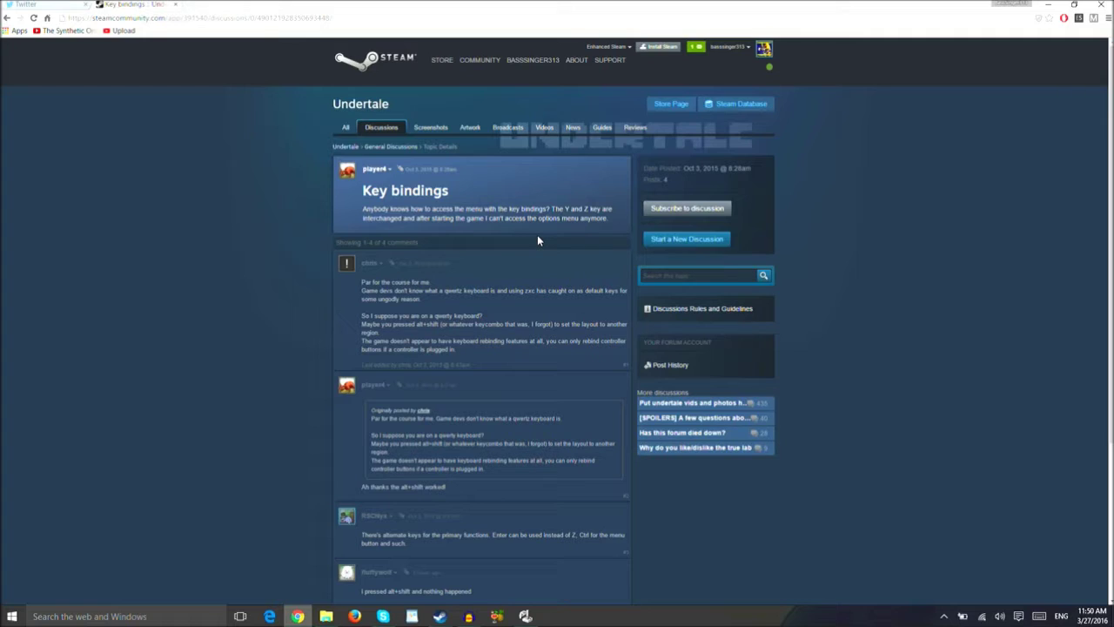
scroll(474, 302, down, 3)
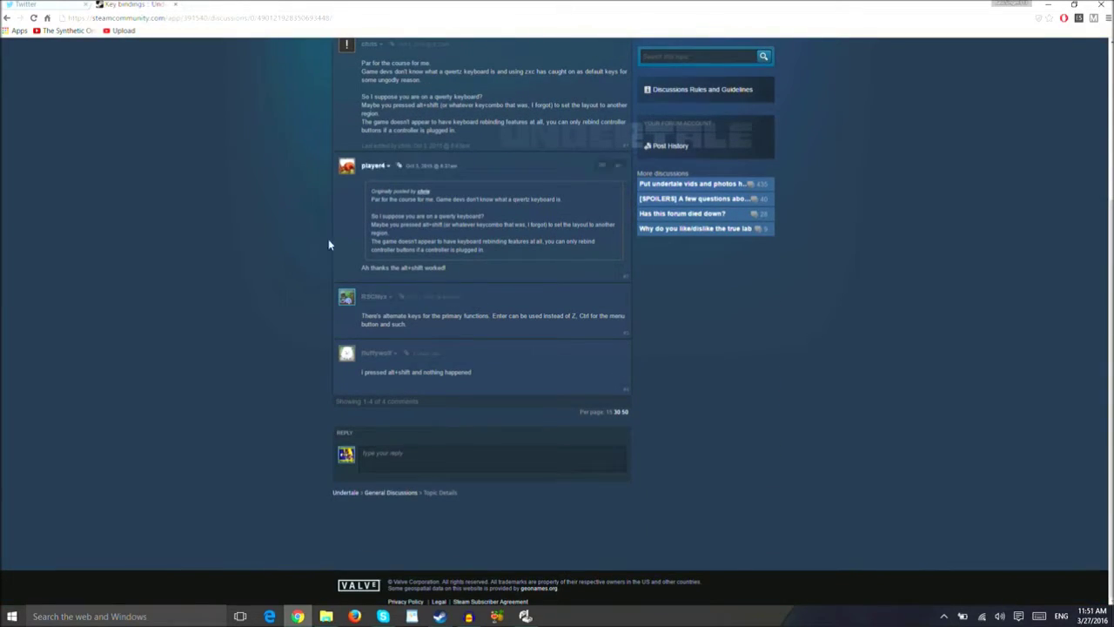
click(7, 17)
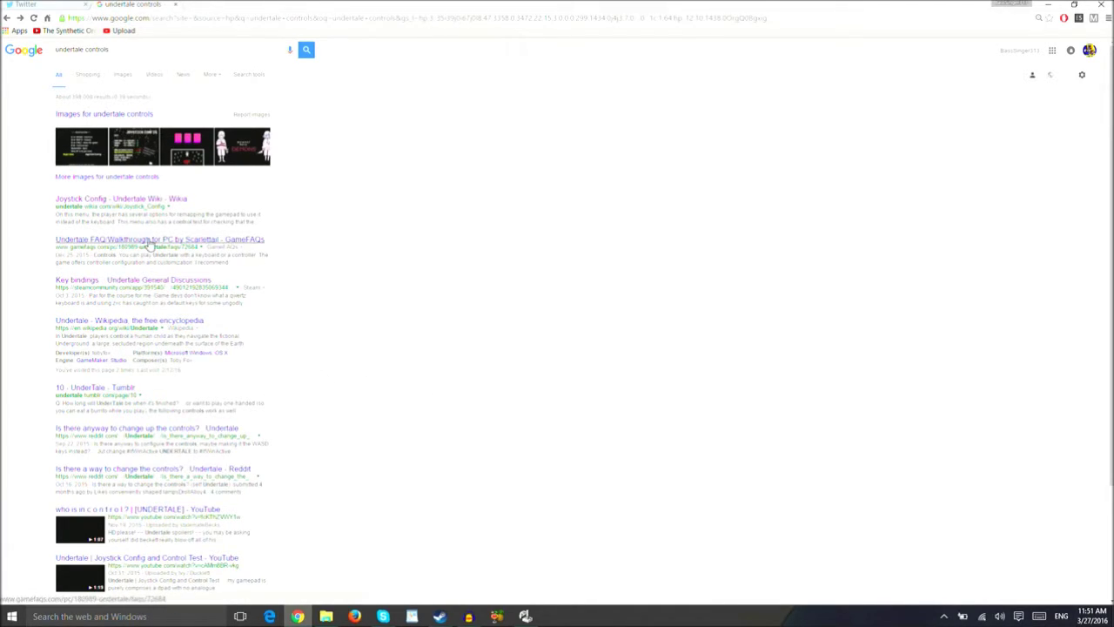
Step: Search 'undertale controls pause', read the Steam thread saying C opens the menu, then return to JoyToKey
scroll(324, 460, down, 1)
scroll(324, 460, up, 1)
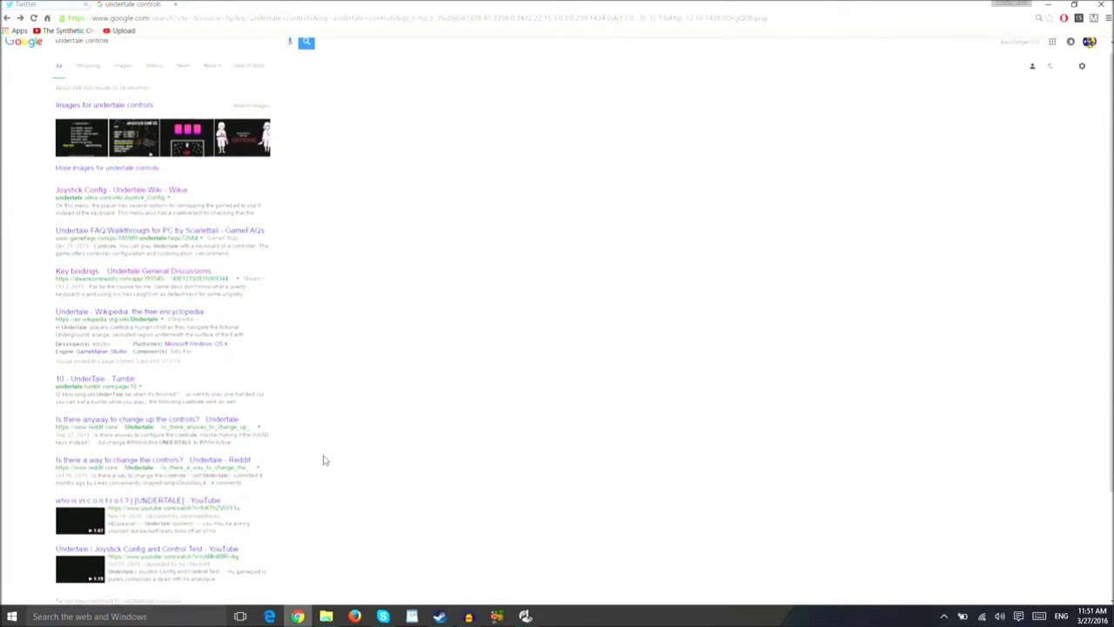
drag(194, 50, 80, 50)
click(124, 44)
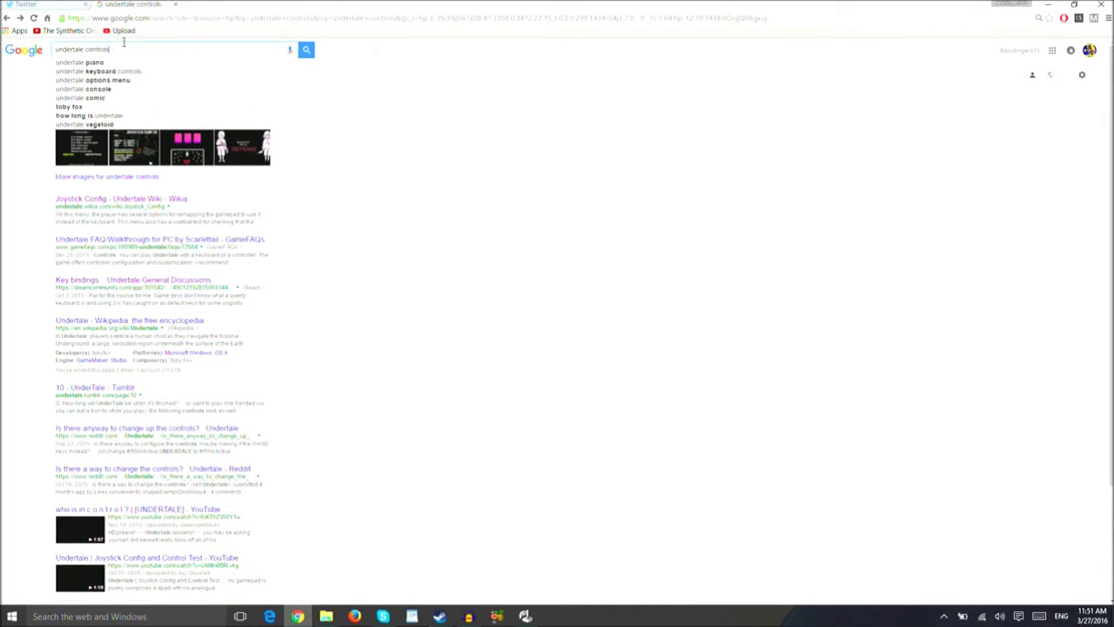
text(pause)
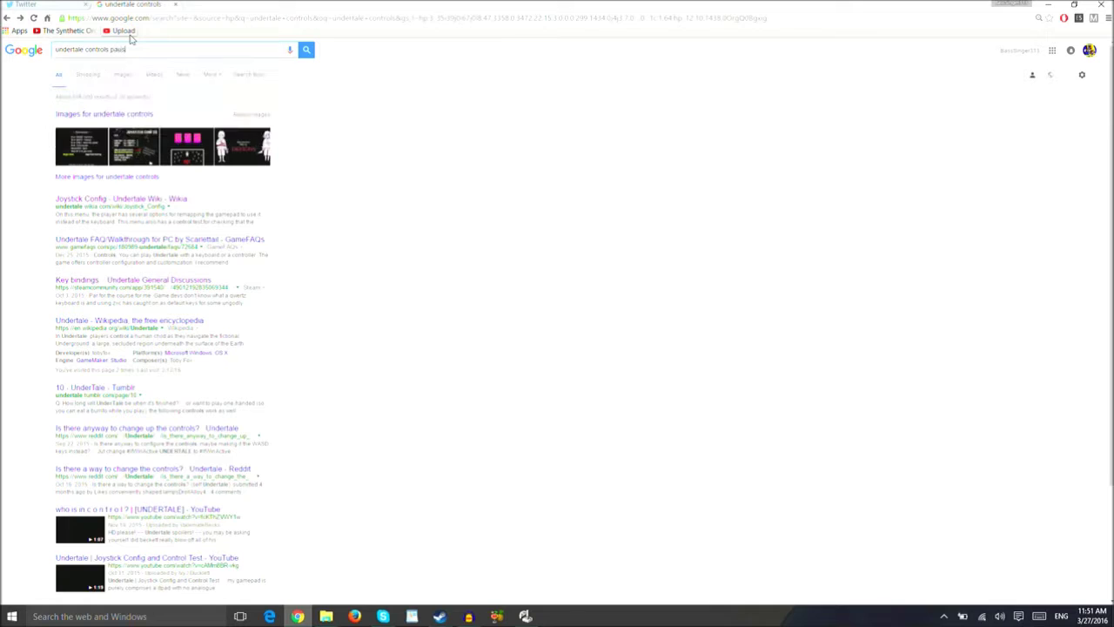
key(Return)
click(148, 114)
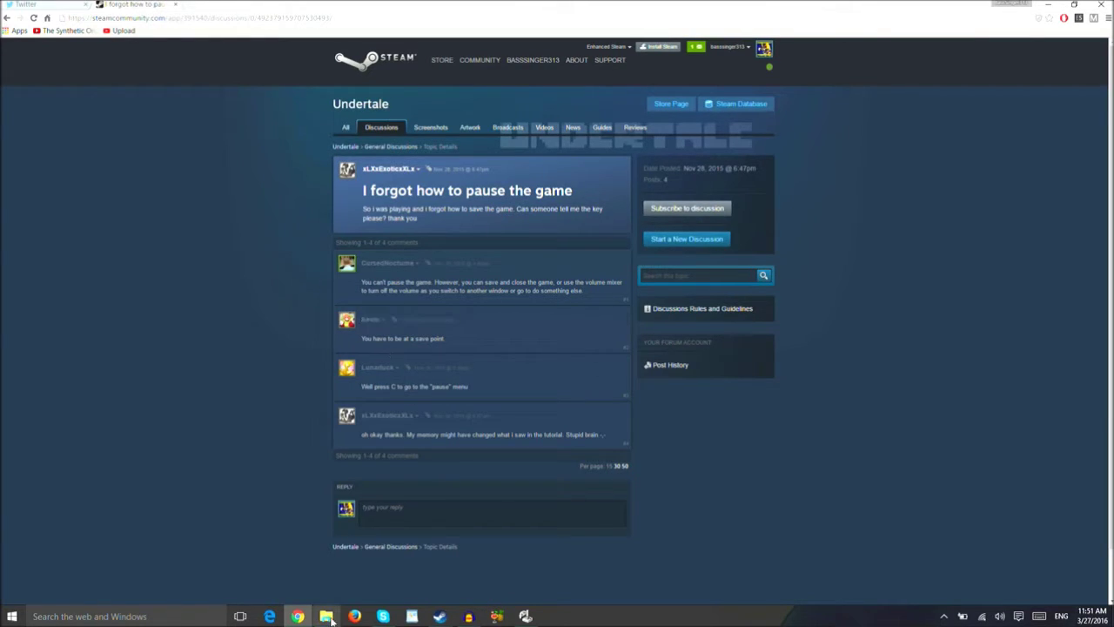
mouse_move(325, 614)
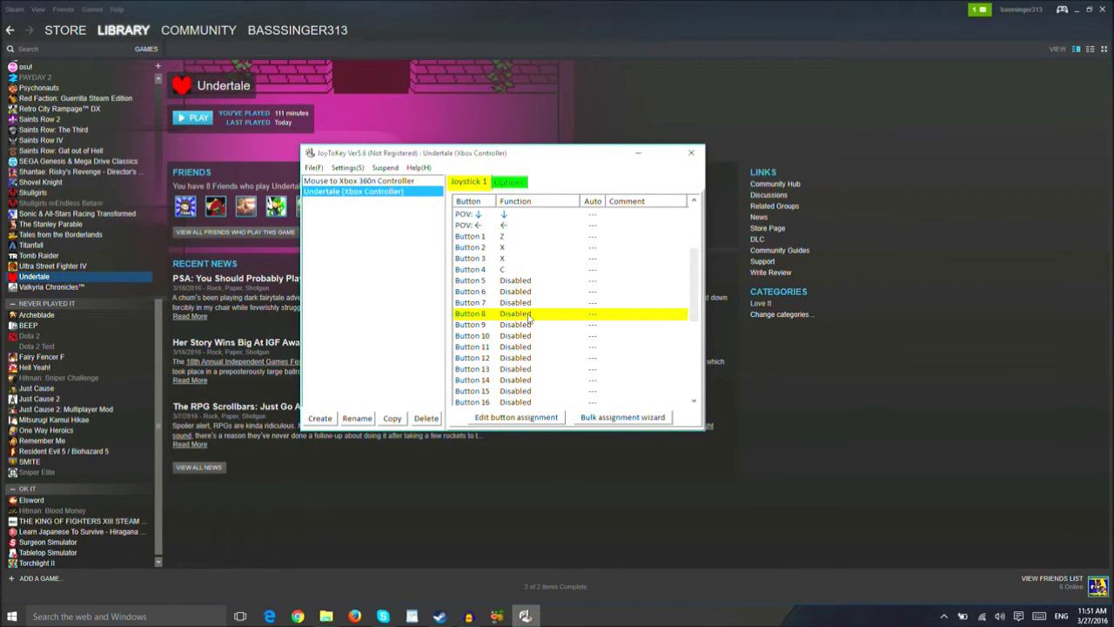
Step: Assign the C key to Button 8 on Joystick 1 in the Undertale profile
click(526, 420)
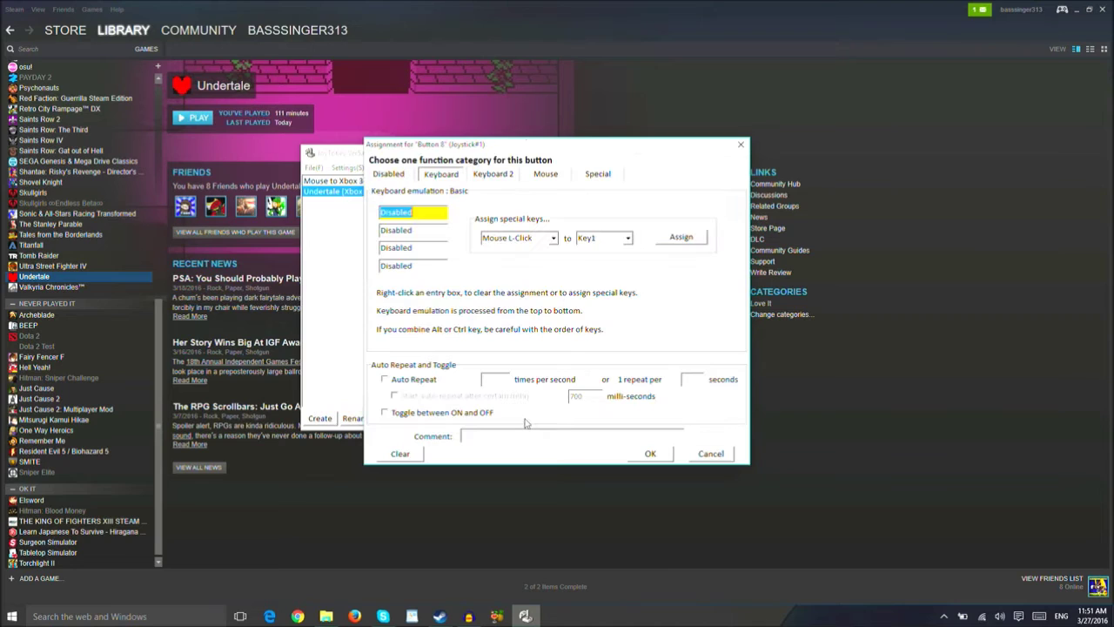
click(646, 453)
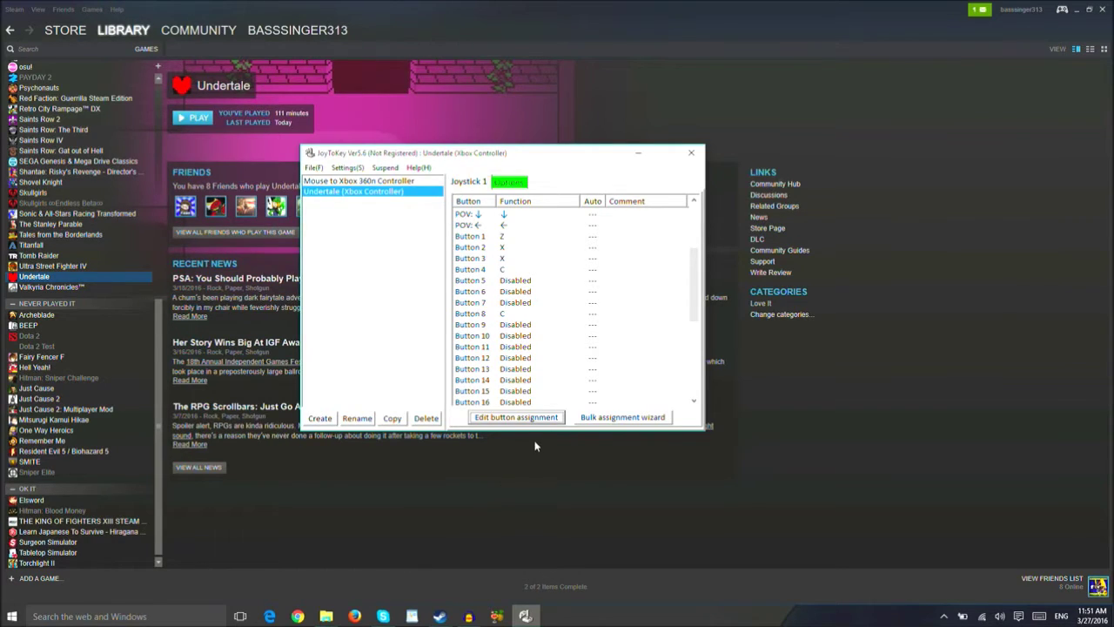
Step: Bring Steam to the front and start Undertale with PLAY from its library page
click(396, 101)
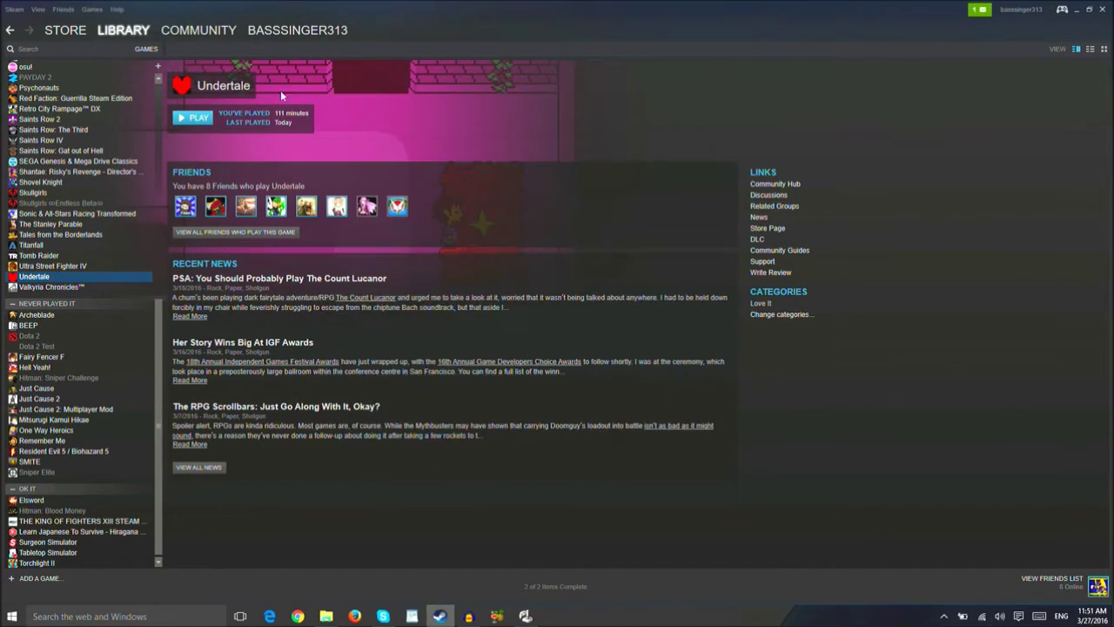
click(213, 120)
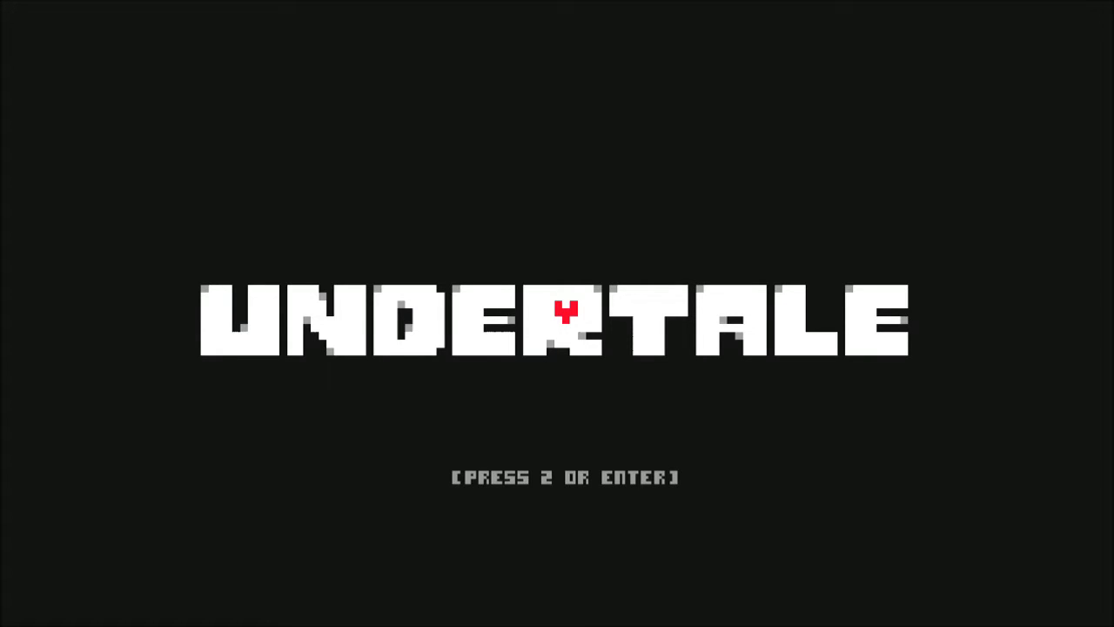
Step: From Undertale's title screen, enter Joystick Config and step down through its options to CONTROL TEST
key(Return)
key(Down)
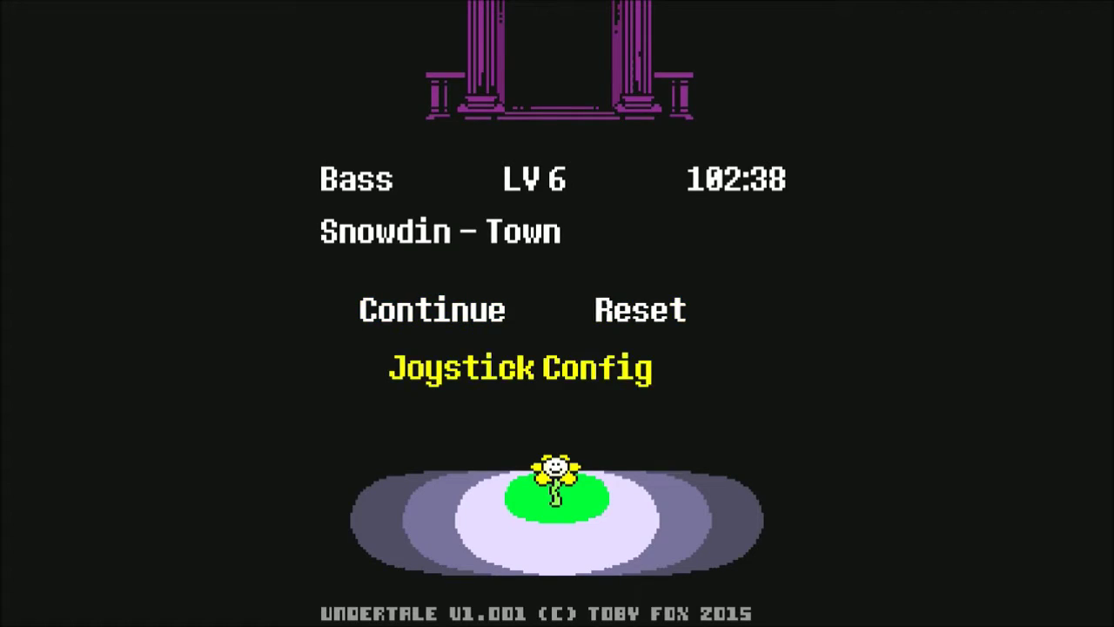
key(Return)
key(Down)
key(Down)
key(Down)
key(Down)
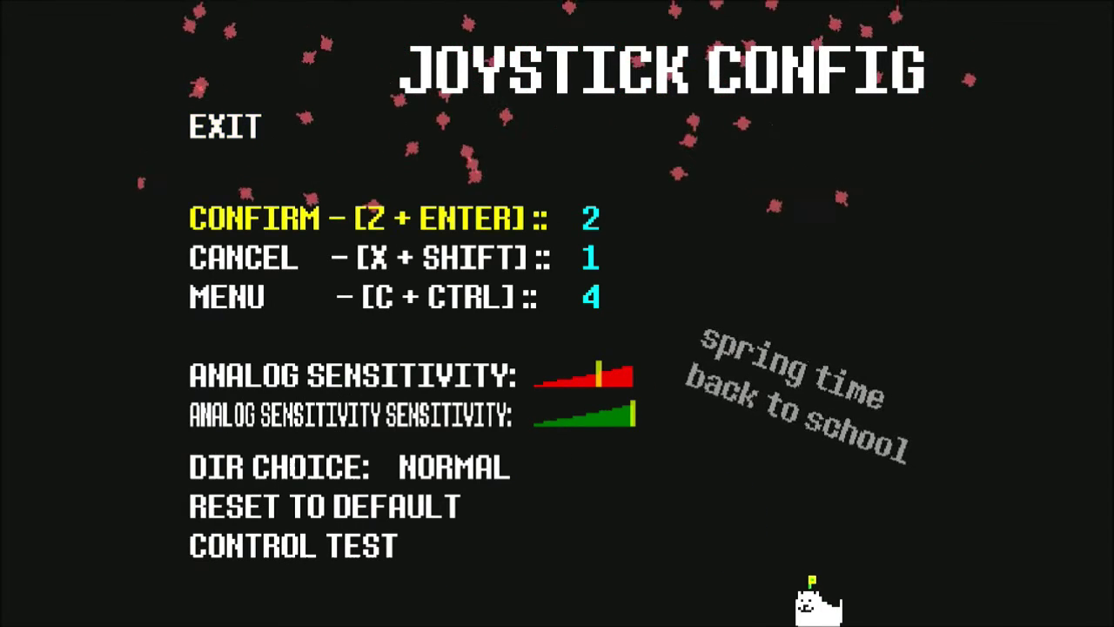
key(Down)
key(Up)
key(Up)
key(Up)
key(Up)
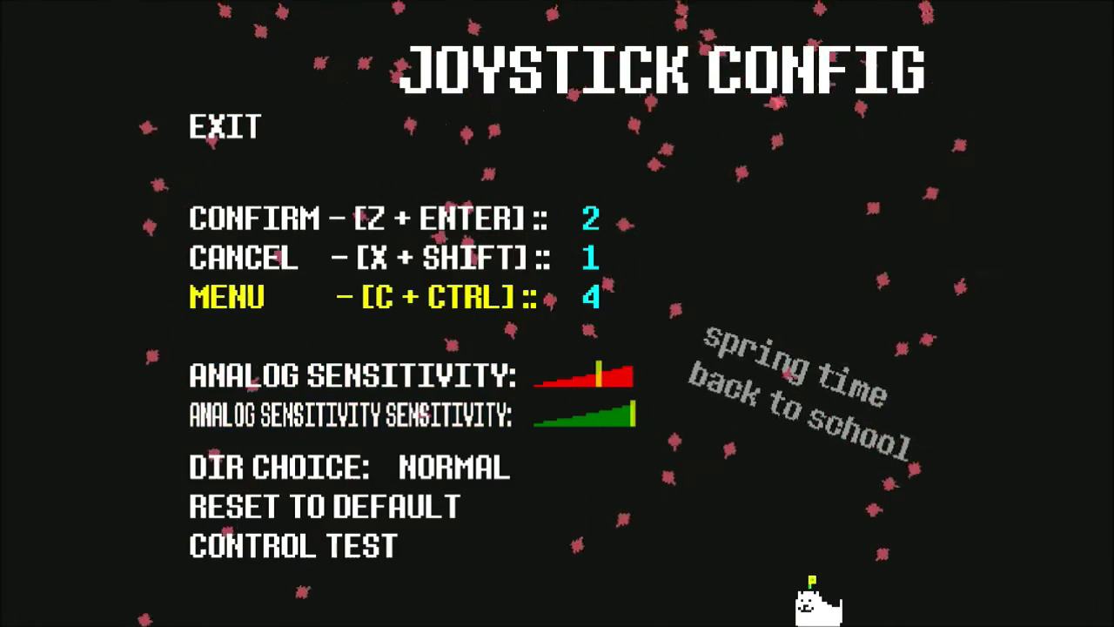
key(Down)
key(Down)
key(Down)
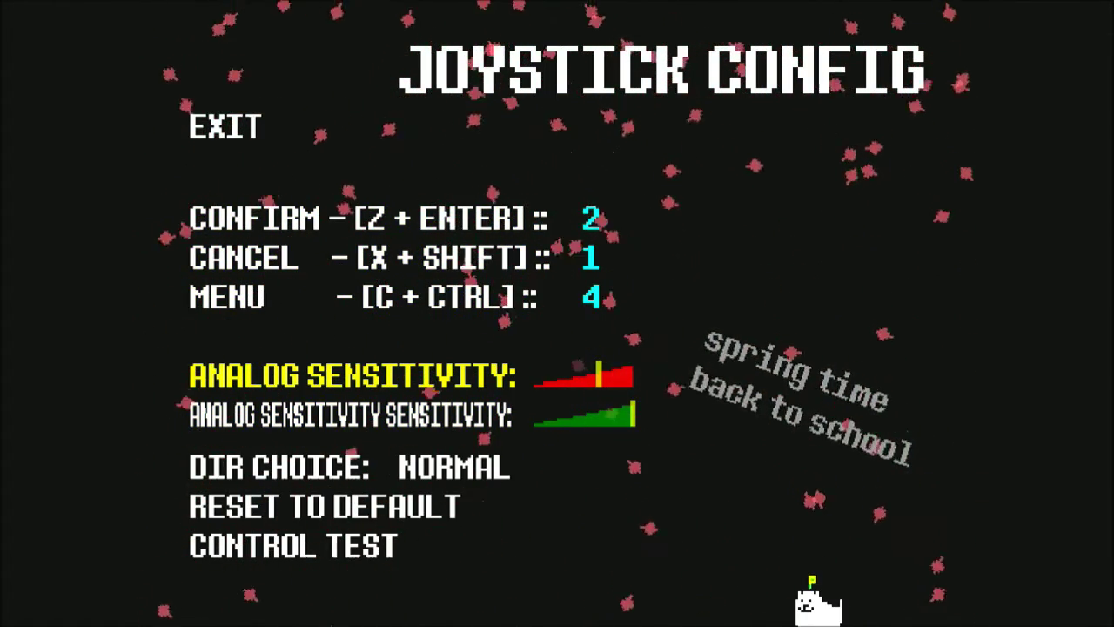
key(Down)
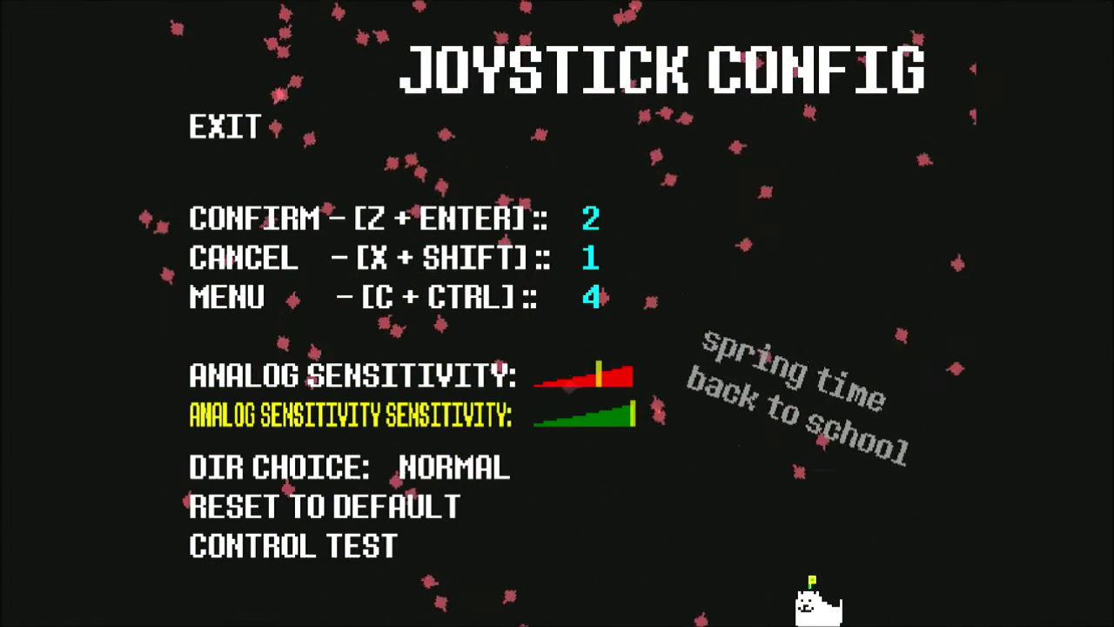
key(Down)
key(Down)
key(Down)
key(Return)
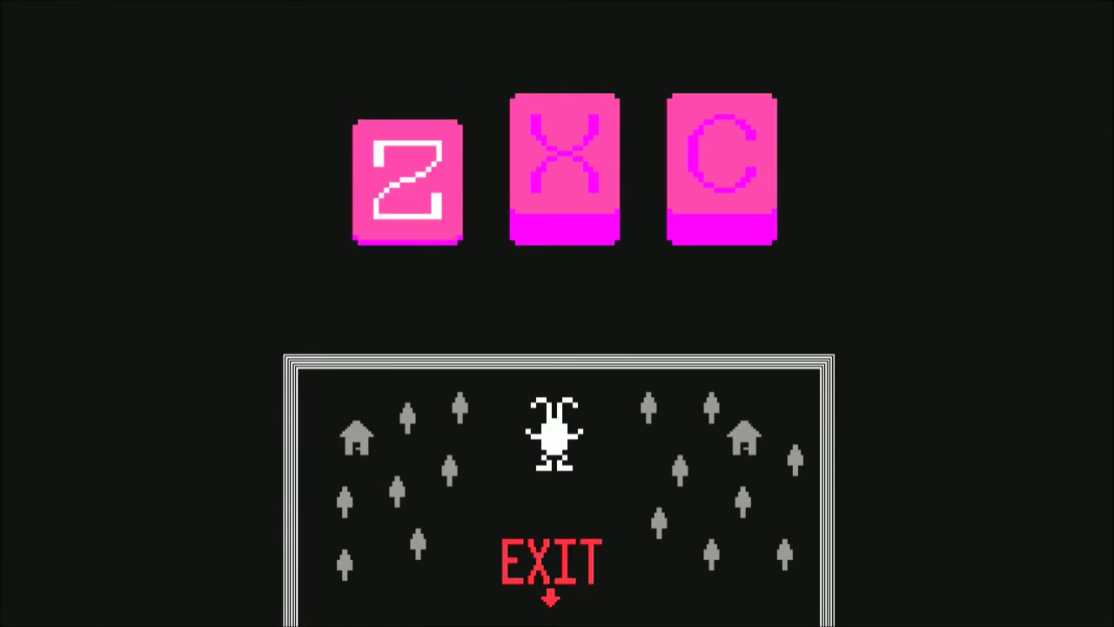
Step: Move the Control Test bunny left, right, up and down with the D-pad
key(Left)
key(Right)
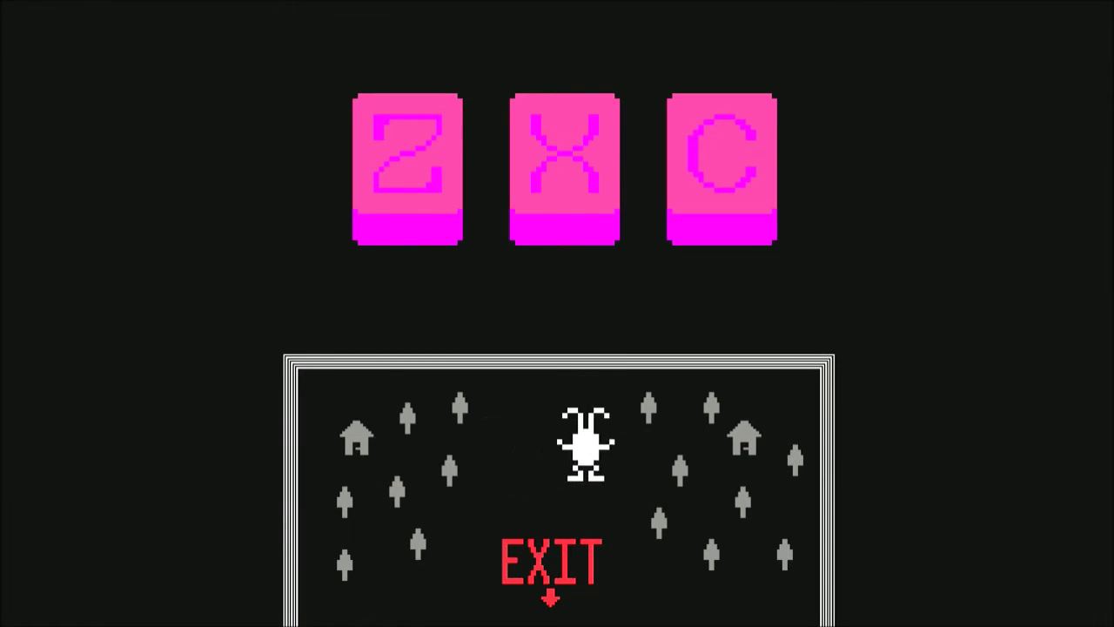
key(Left)
key(Right)
key(Left)
key(Down)
key(Right)
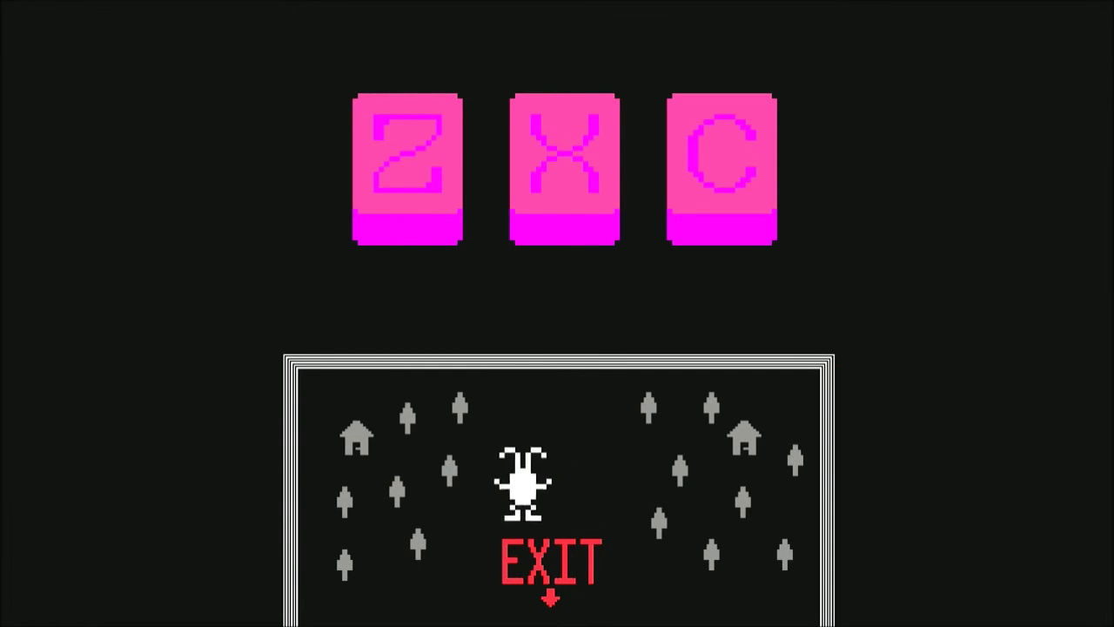
key(Down)
key(Up)
key(Down)
key(Up)
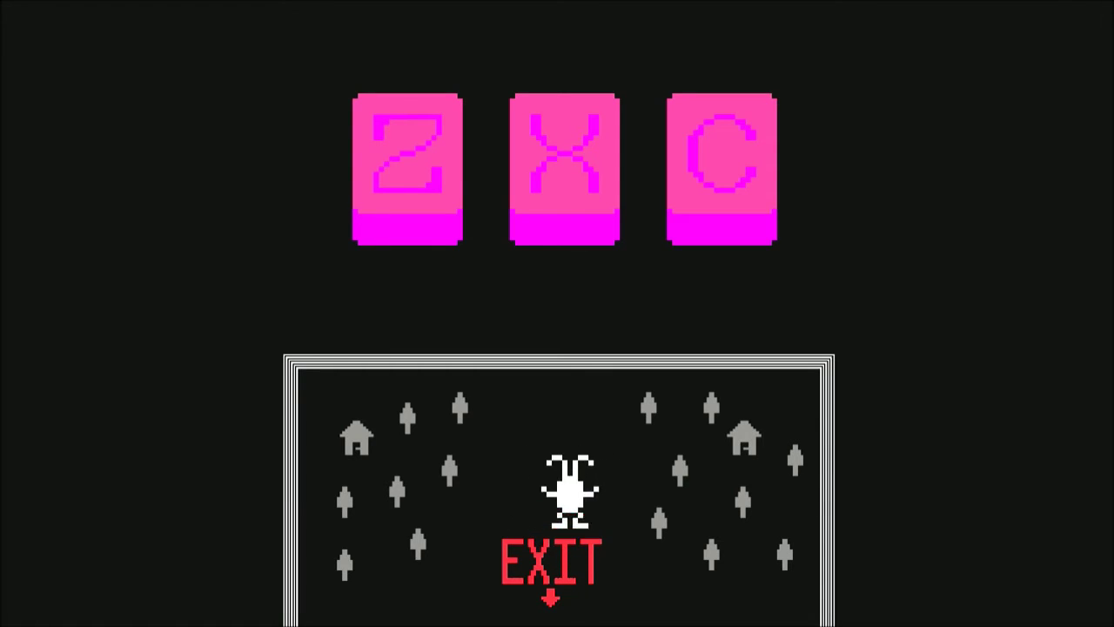
key(Right)
key(Left)
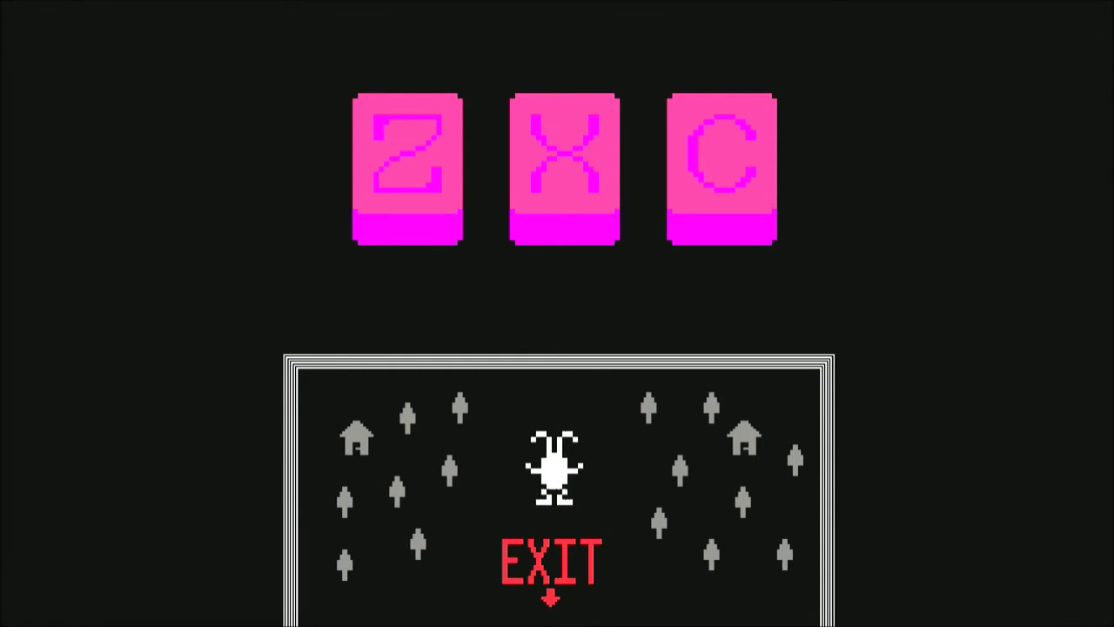
Step: Verify the C, Z and X buttons each light up in the Control Test
key(c)
key(c)
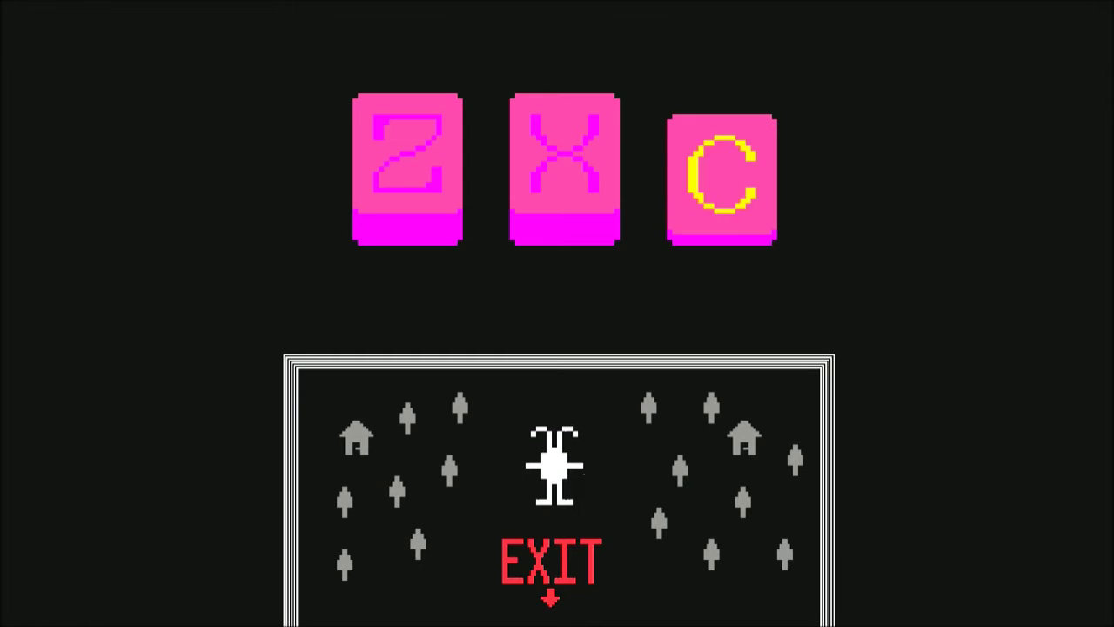
key(z)
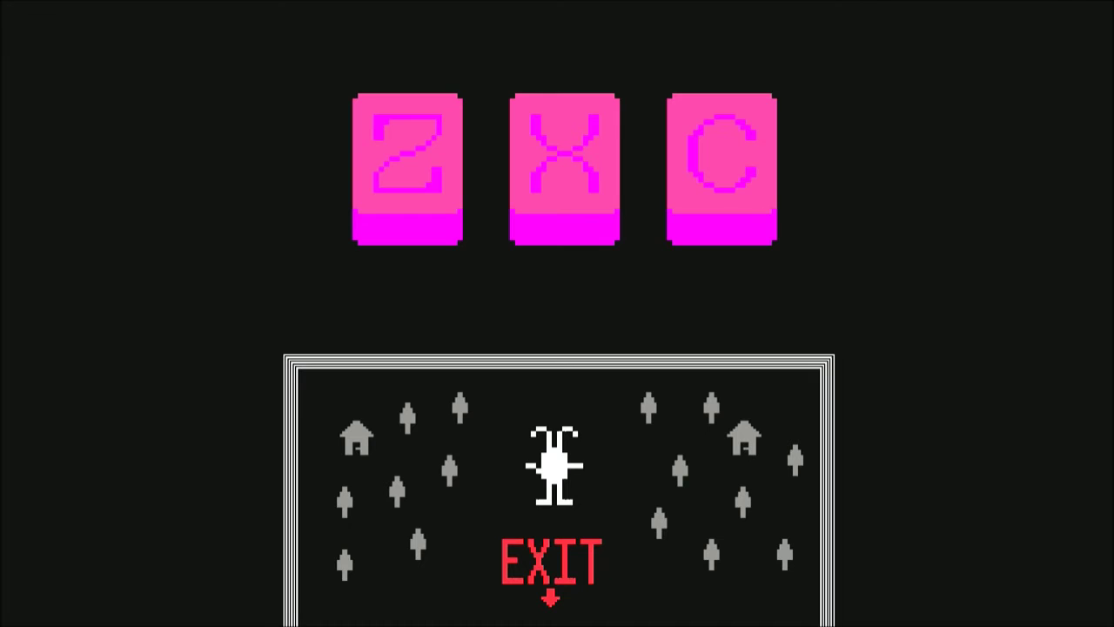
key(x)
key(c)
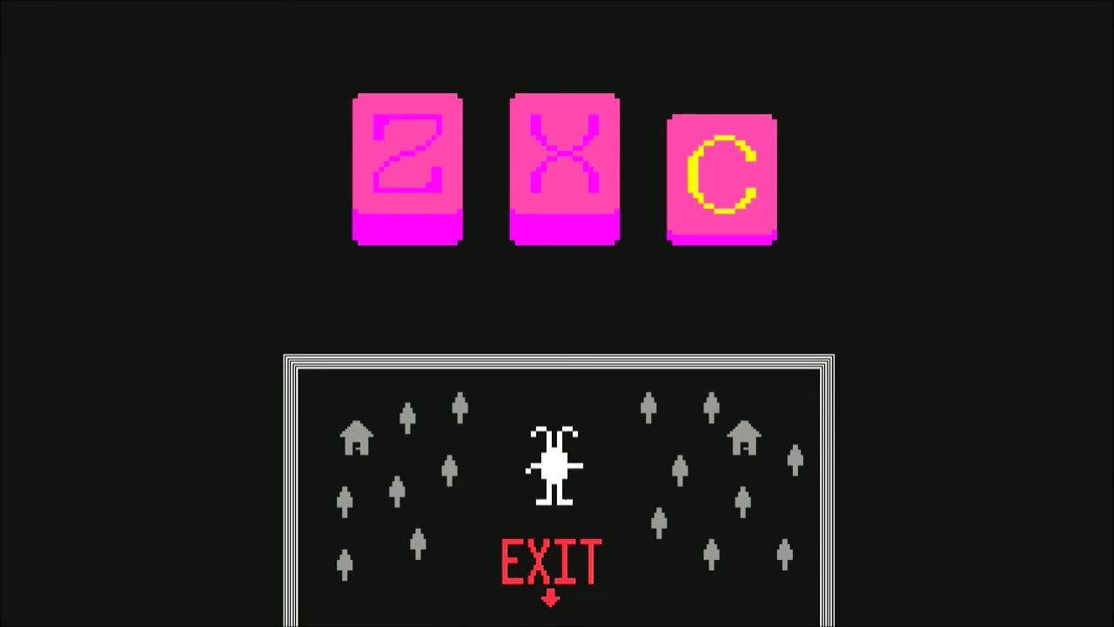
key(z)
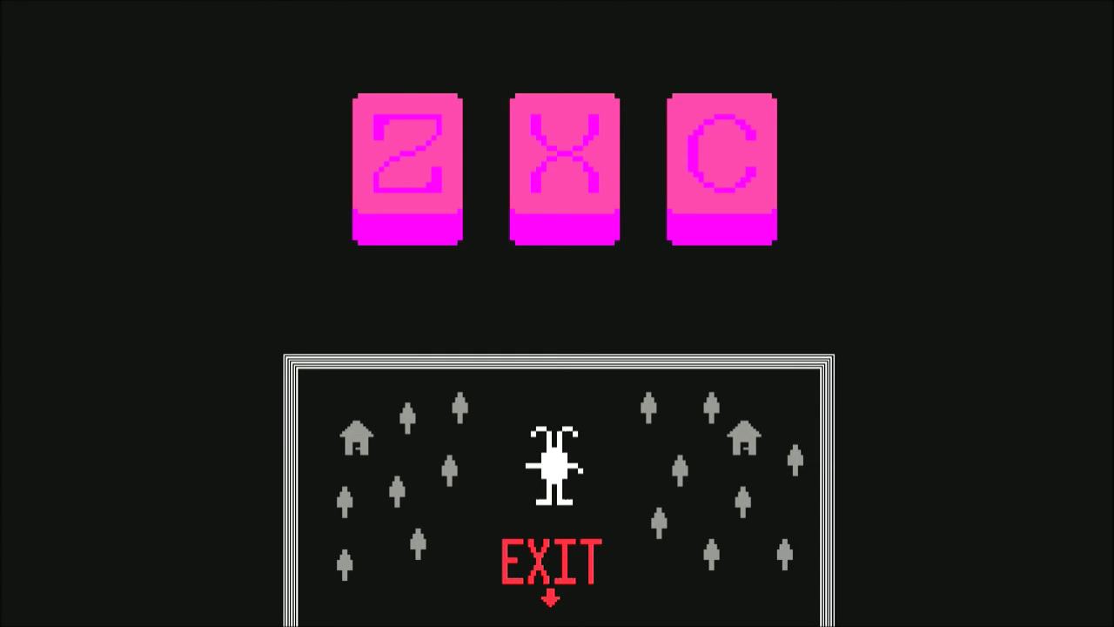
key(c)
key(c)
key(z)
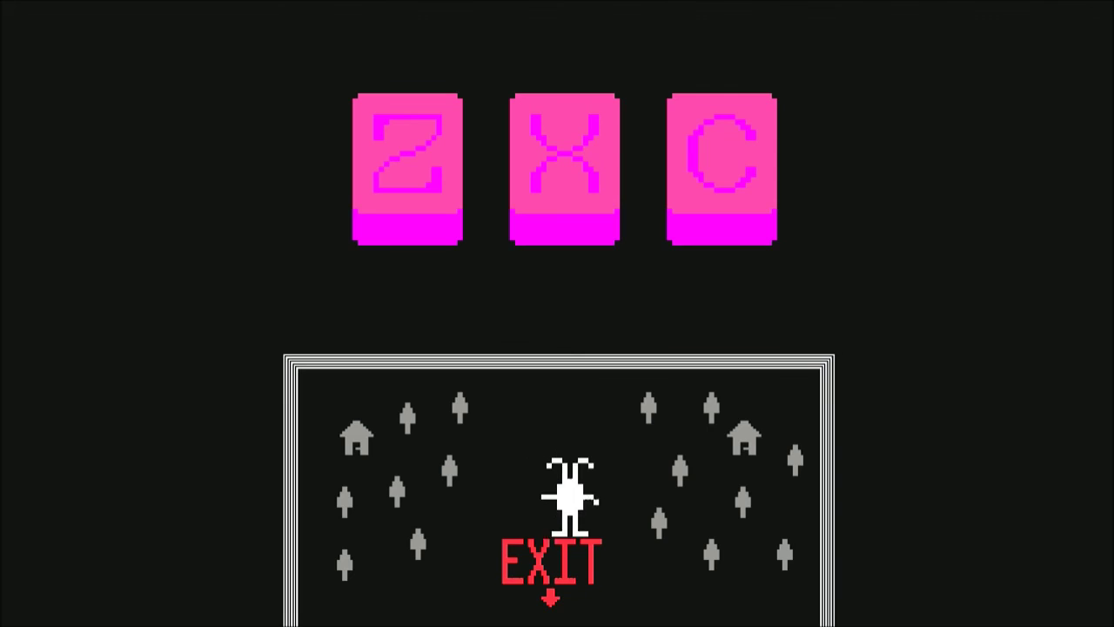
Step: Walk the bunny out through EXIT, then choose EXIT in Joystick Config to reach the load menu
key(Down)
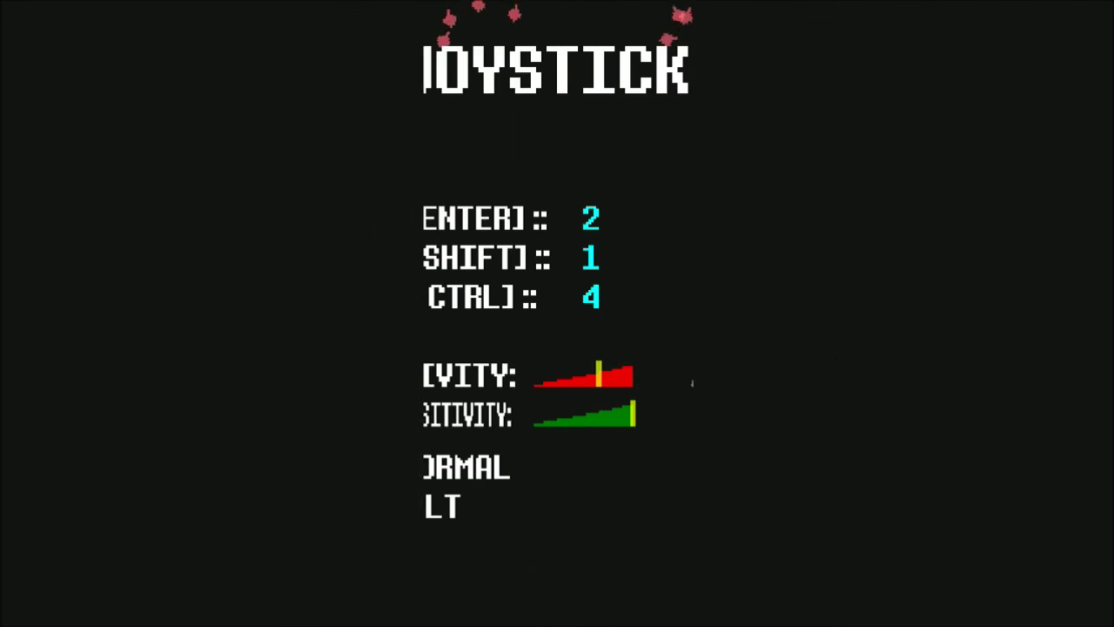
key(Down)
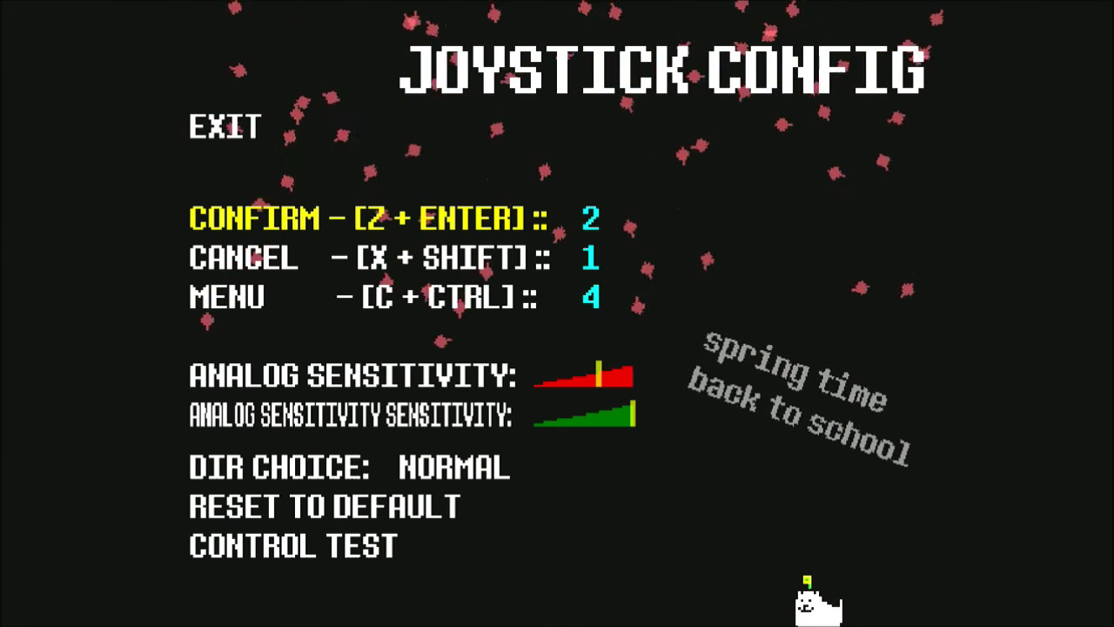
key(Up)
key(z)
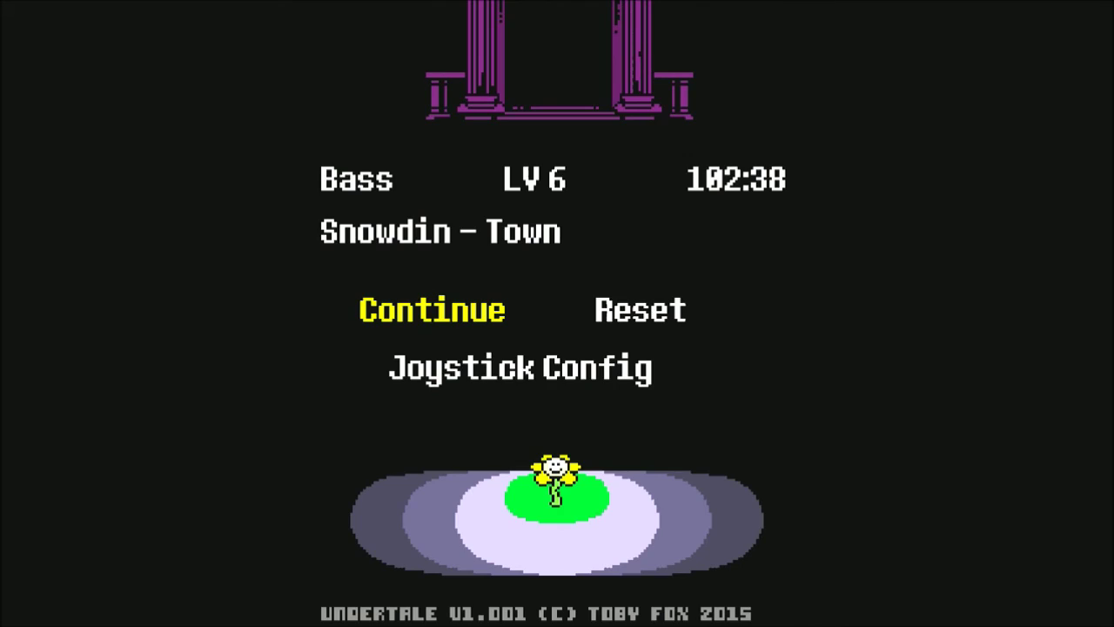